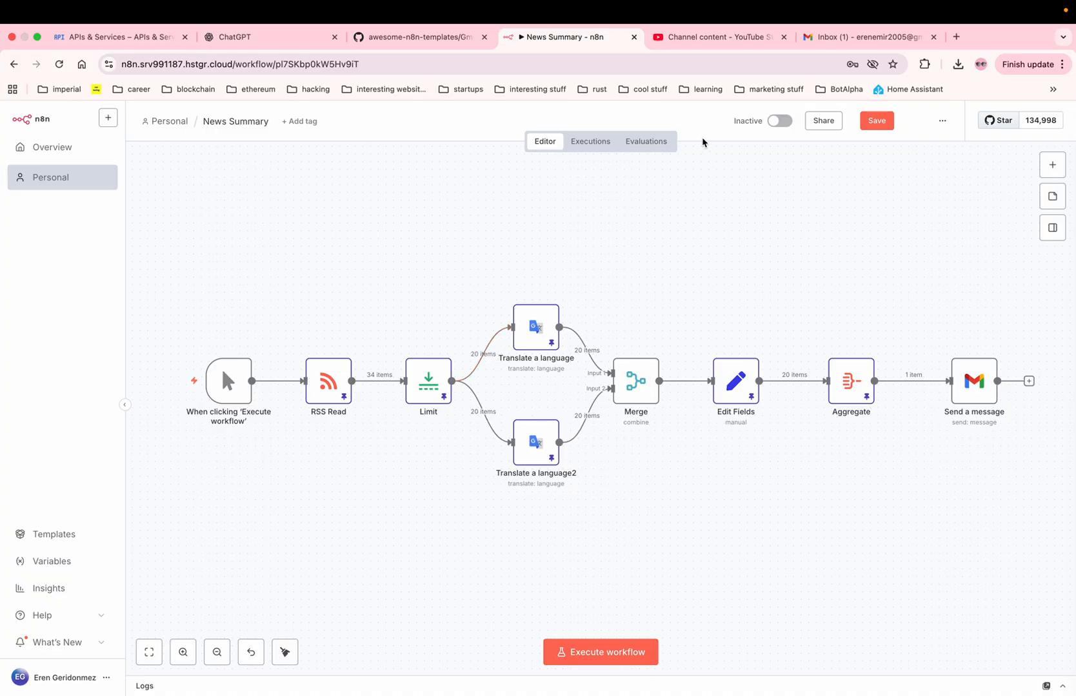
Open the manual trigger node at the start of the workflow, check its parameters, and close it.
drag(179, 290, 416, 237)
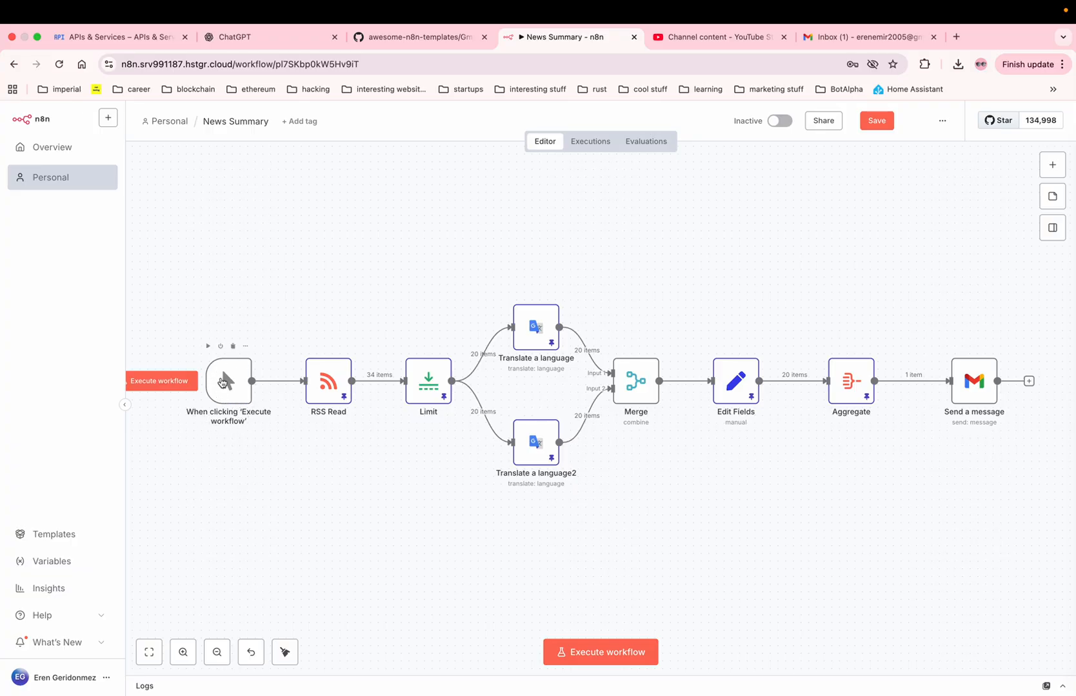
double_click(226, 385)
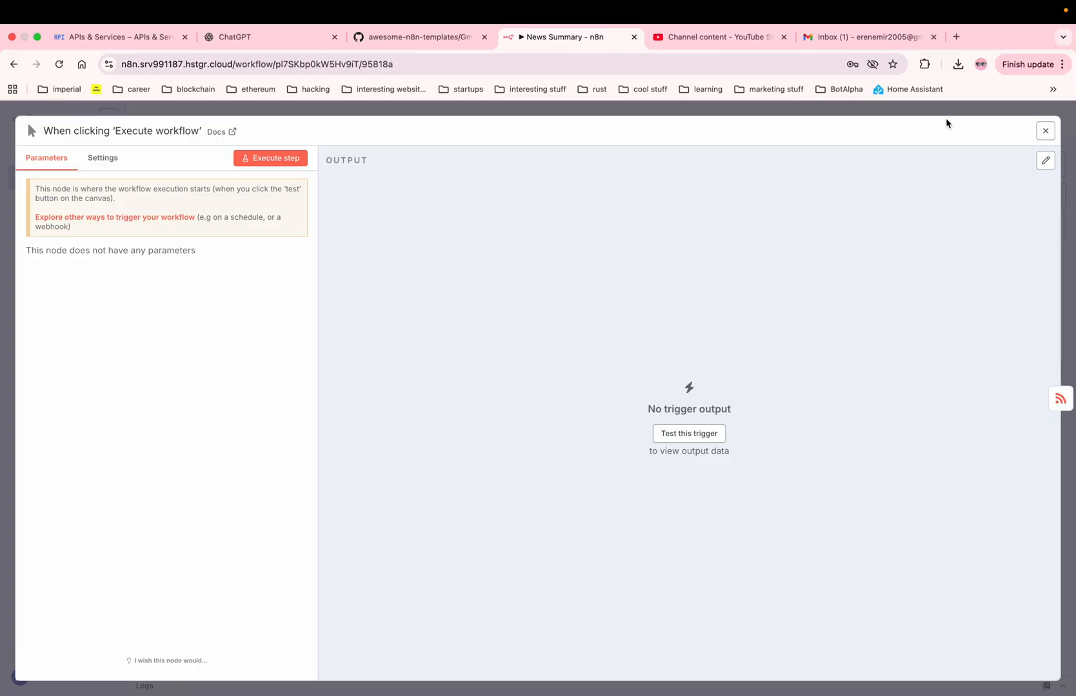
click(1045, 131)
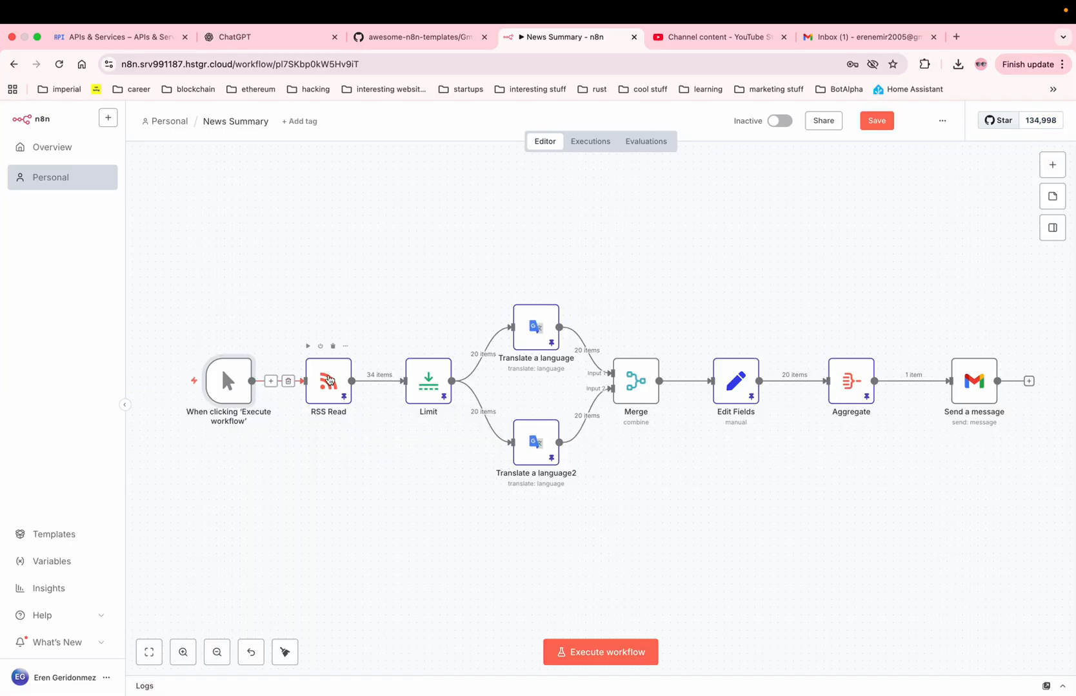
Open the RSS Read node's parameters.
click(329, 382)
mouse_move(325, 384)
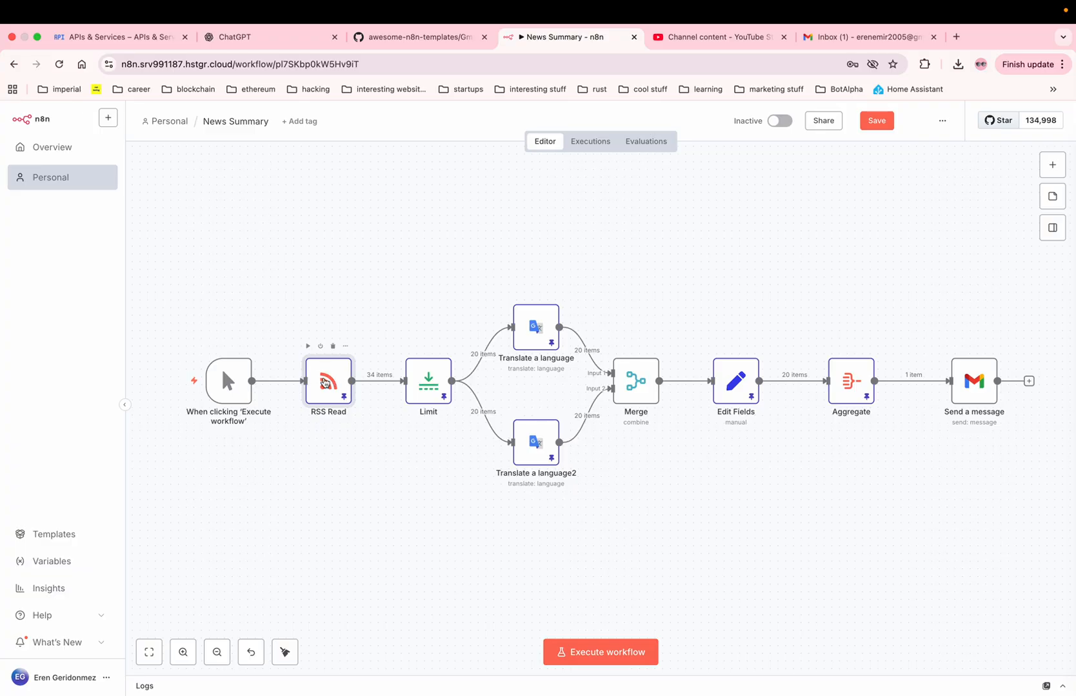
double_click(325, 383)
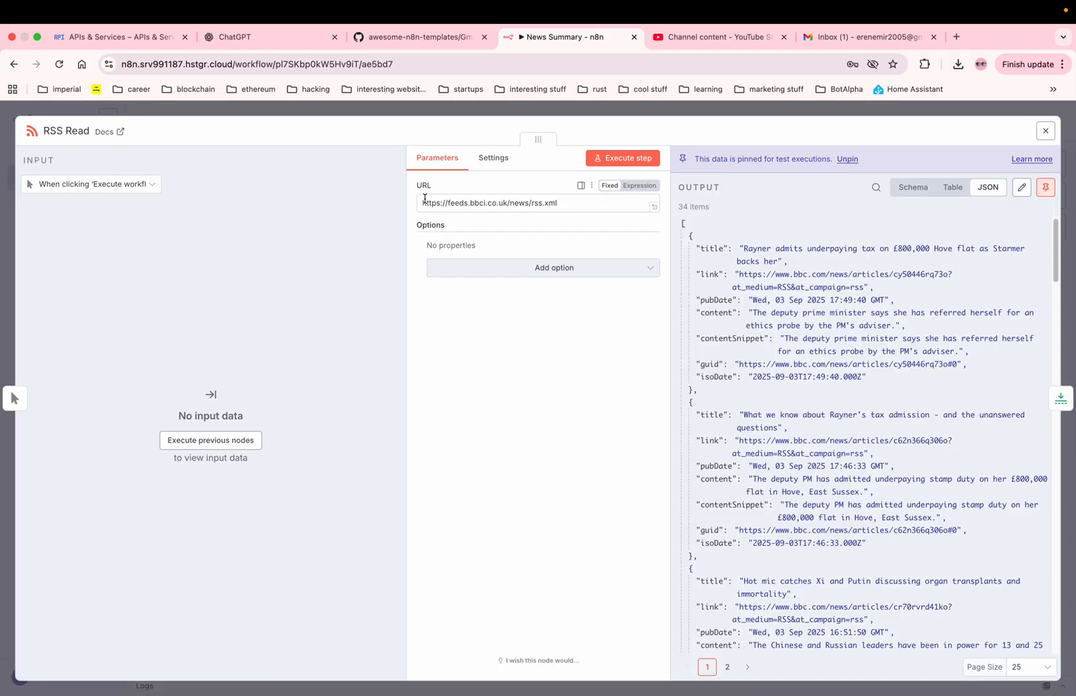
Search the web in a new browser tab for "bcc rss feed" and open the "News feeds from the BBC" page.
click(957, 36)
text(bcc rss feed)
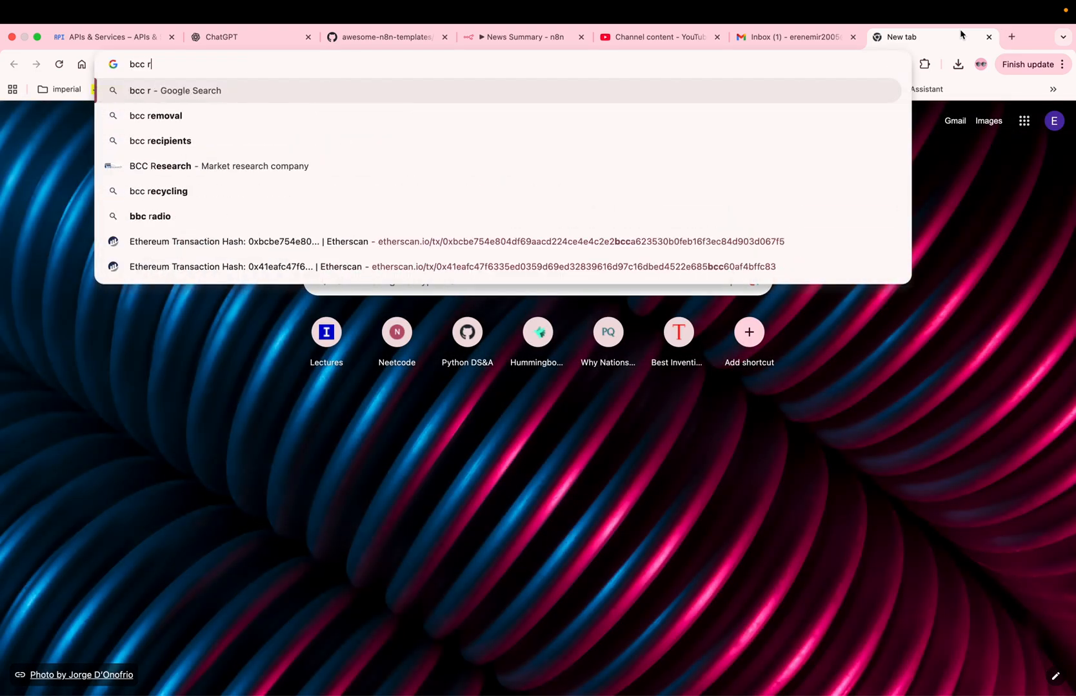
key(Return)
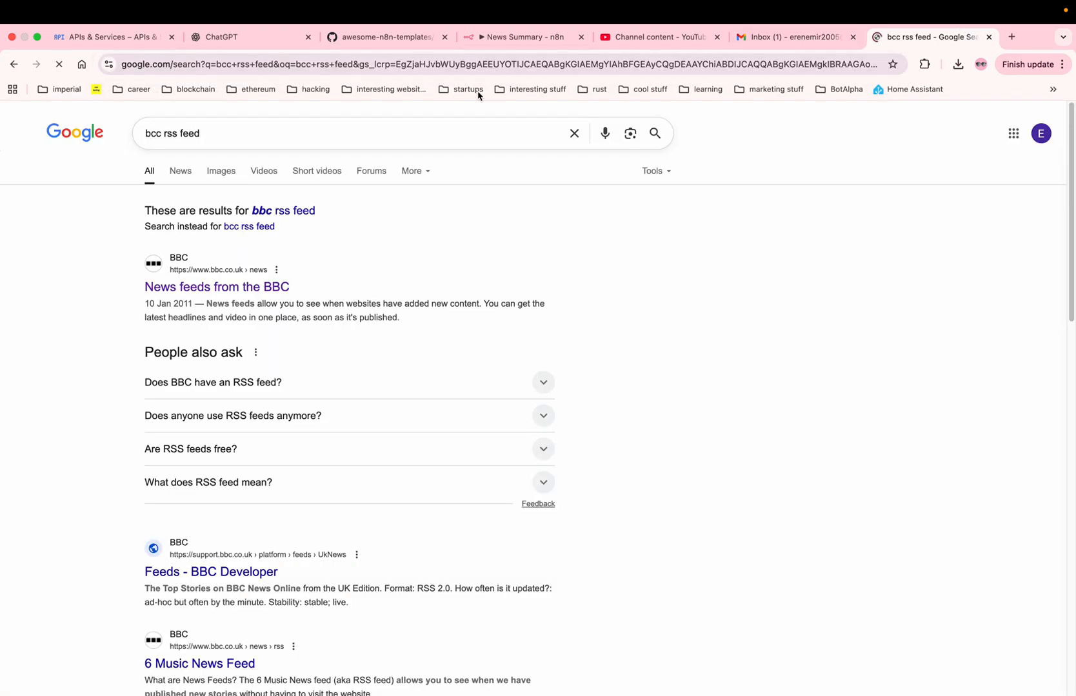
click(223, 287)
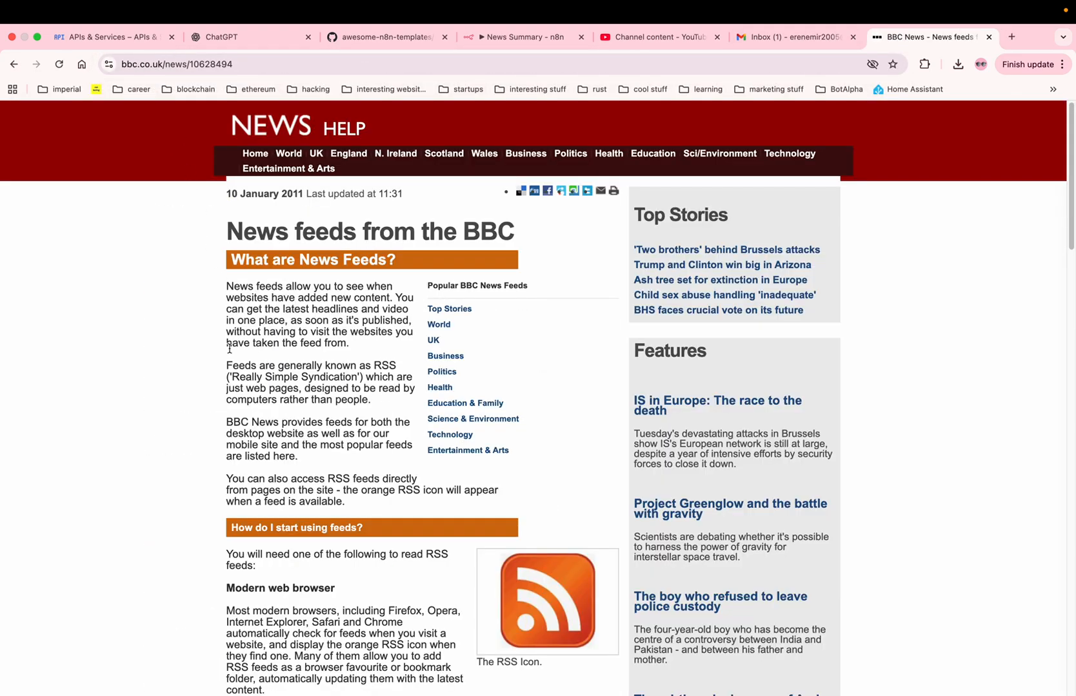
scroll(184, 351, down, 6)
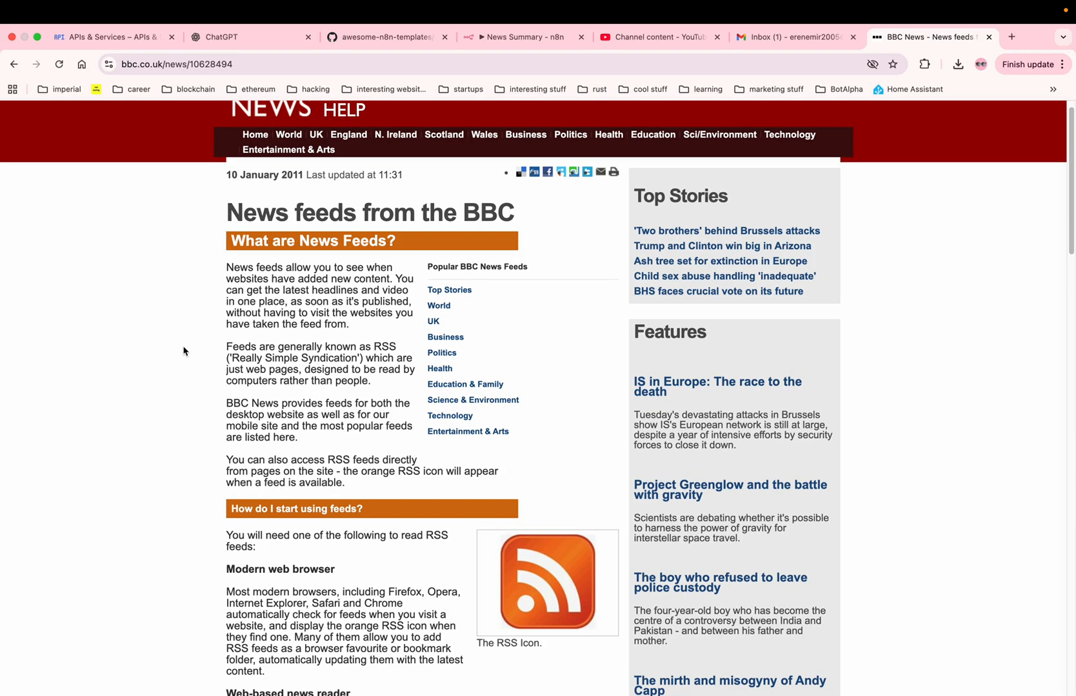
scroll(183, 351, up, 6)
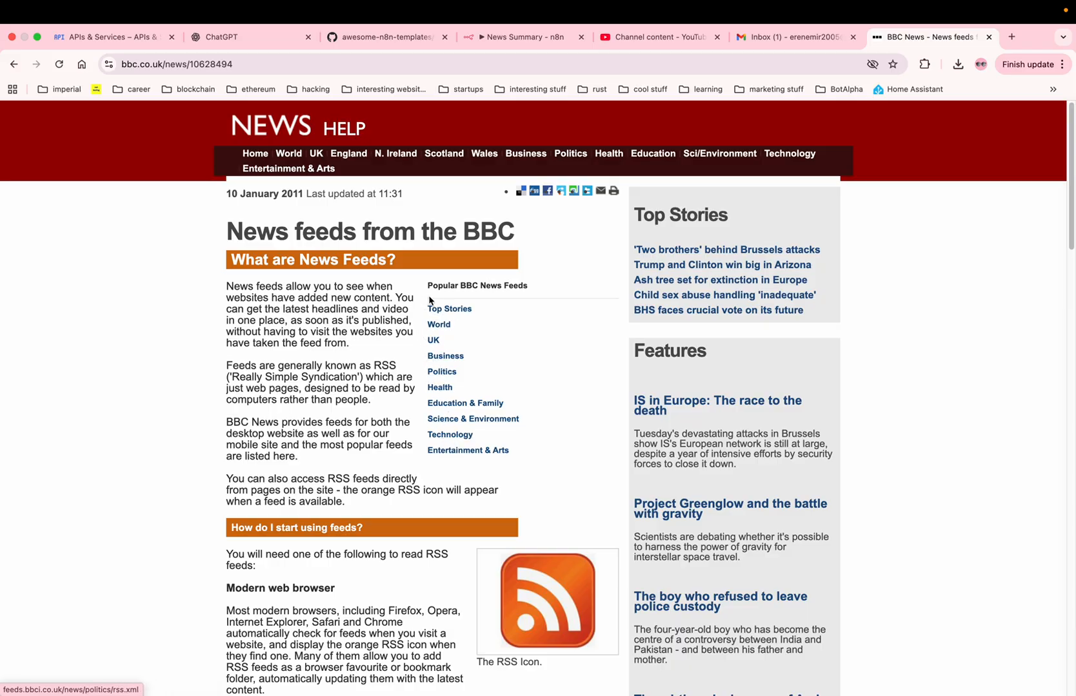
click(443, 310)
click(336, 68)
key(ctrl+c)
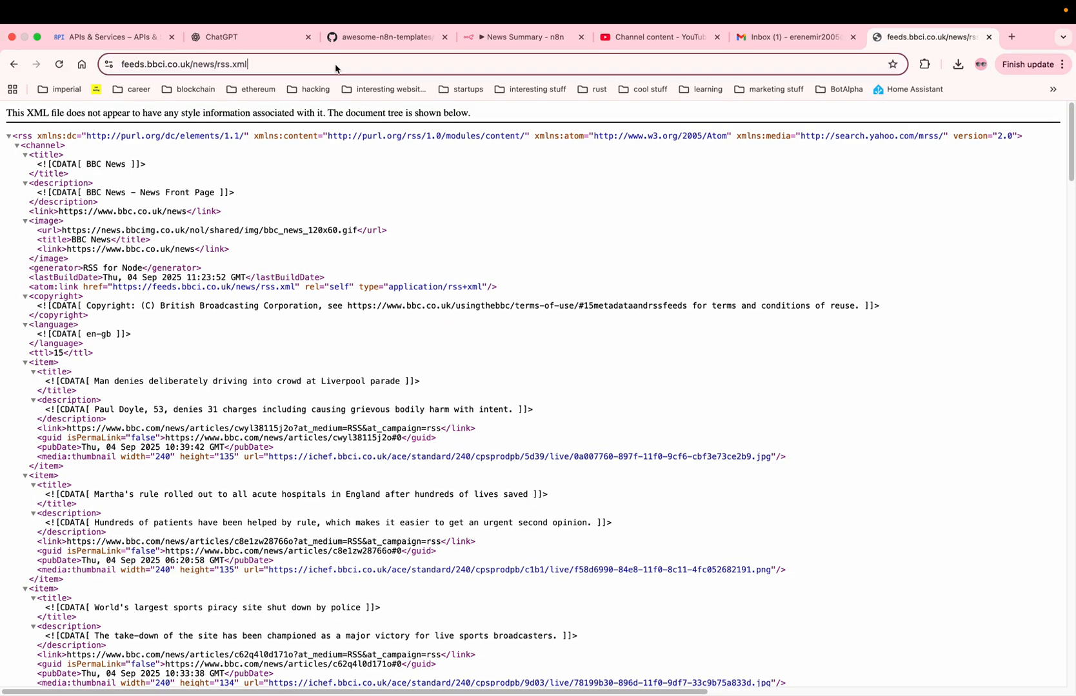
click(990, 37)
triple_click(574, 205)
key(ctrl+v)
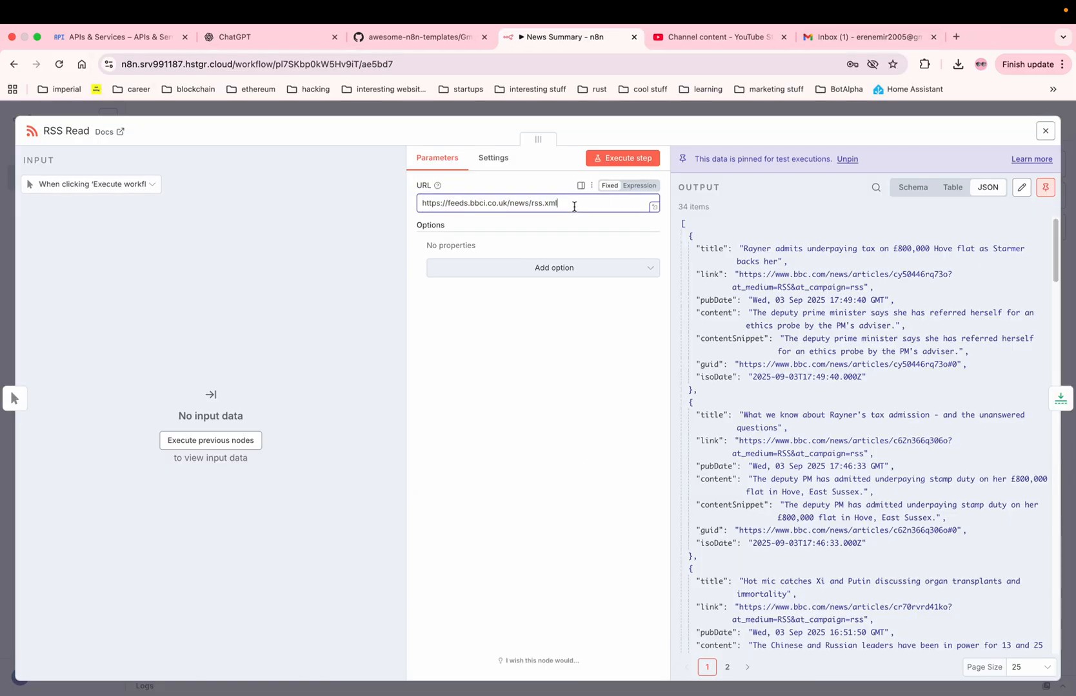
click(494, 346)
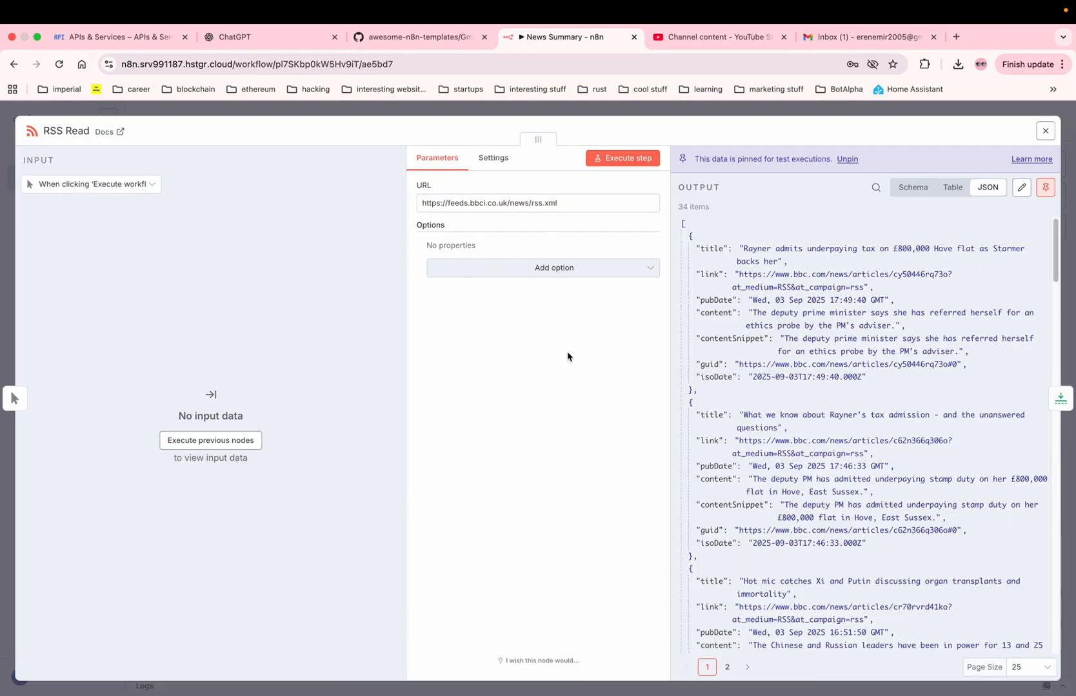
Execute the RSS Read node, allowing its pinned data to be unpinned, and look through the fetched news items.
click(635, 163)
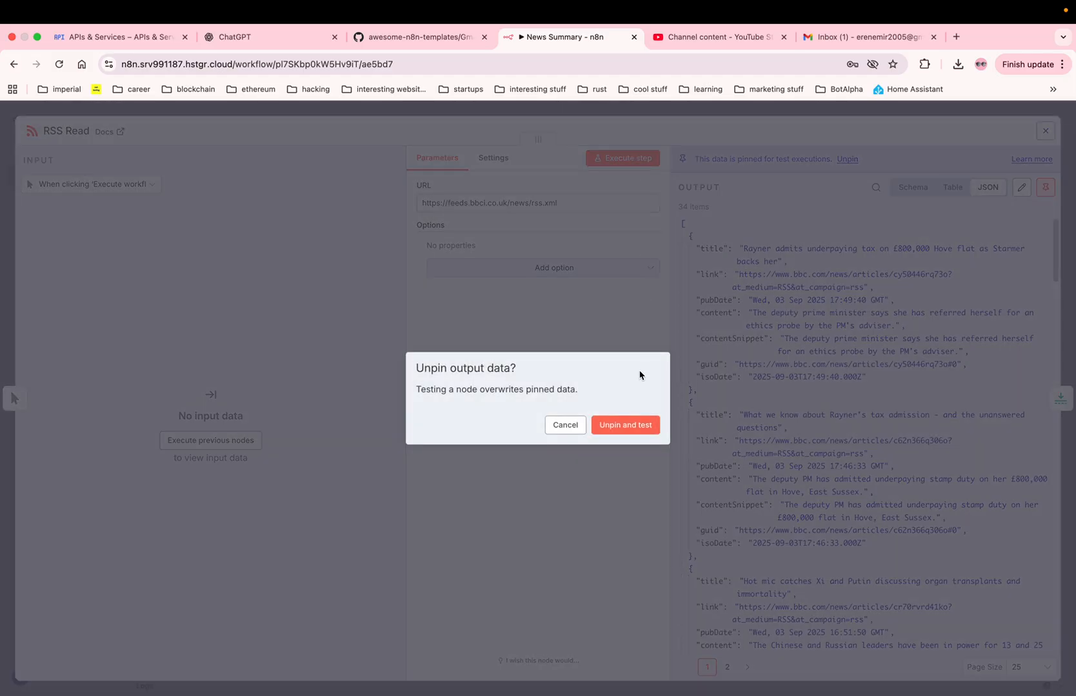
click(598, 424)
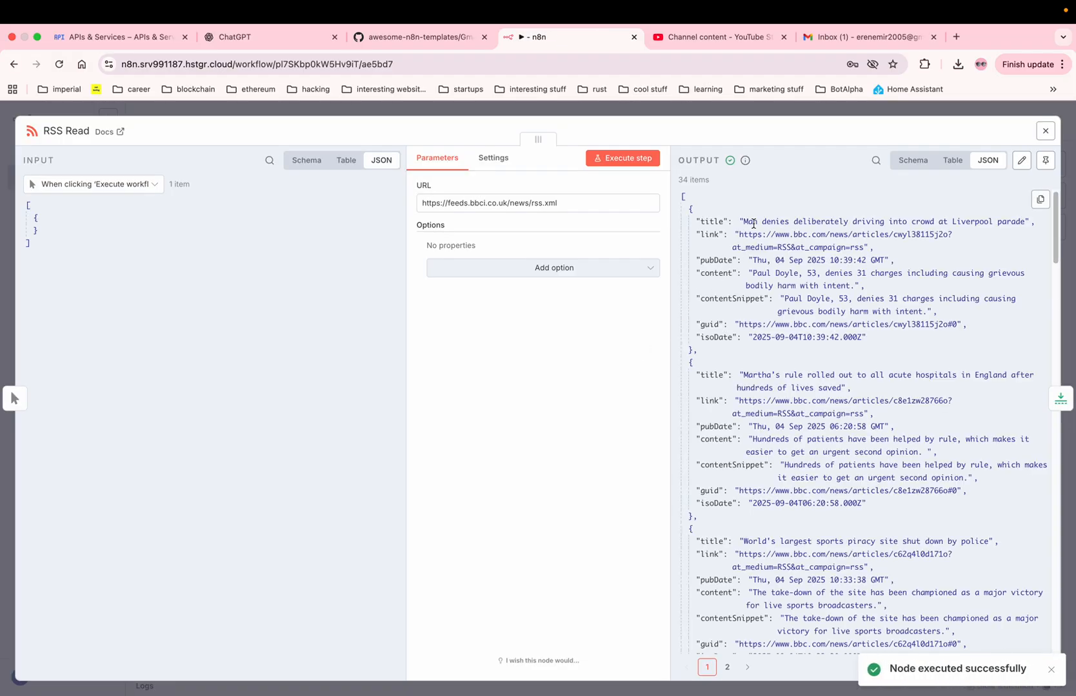
scroll(820, 332, down, 5)
scroll(819, 332, down, 15)
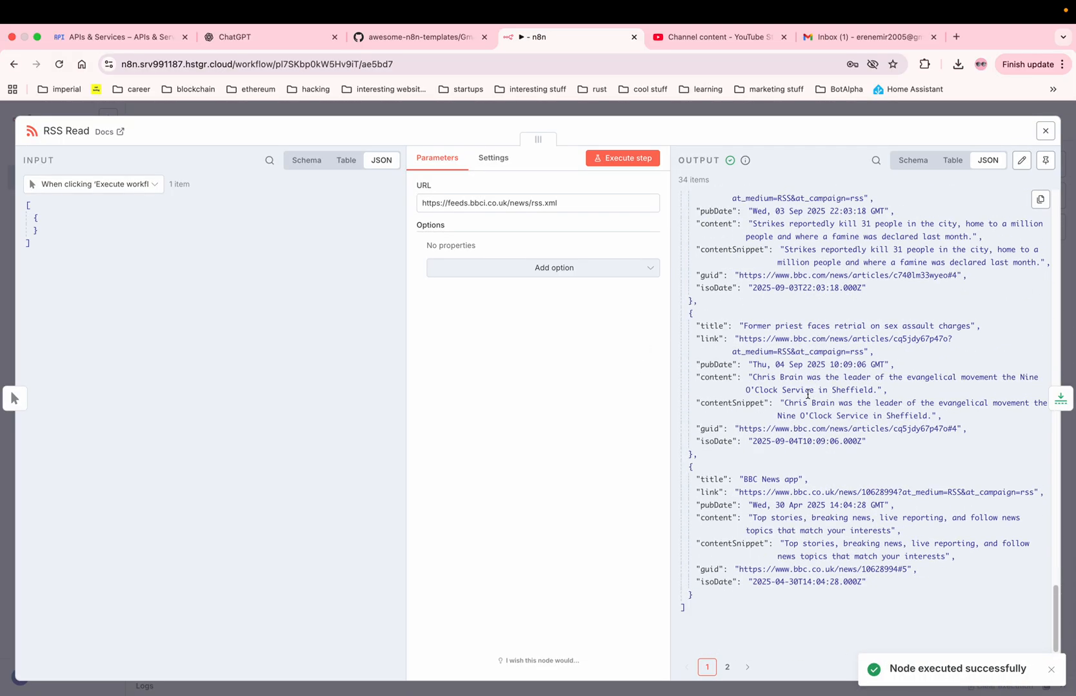
scroll(808, 395, up, 20)
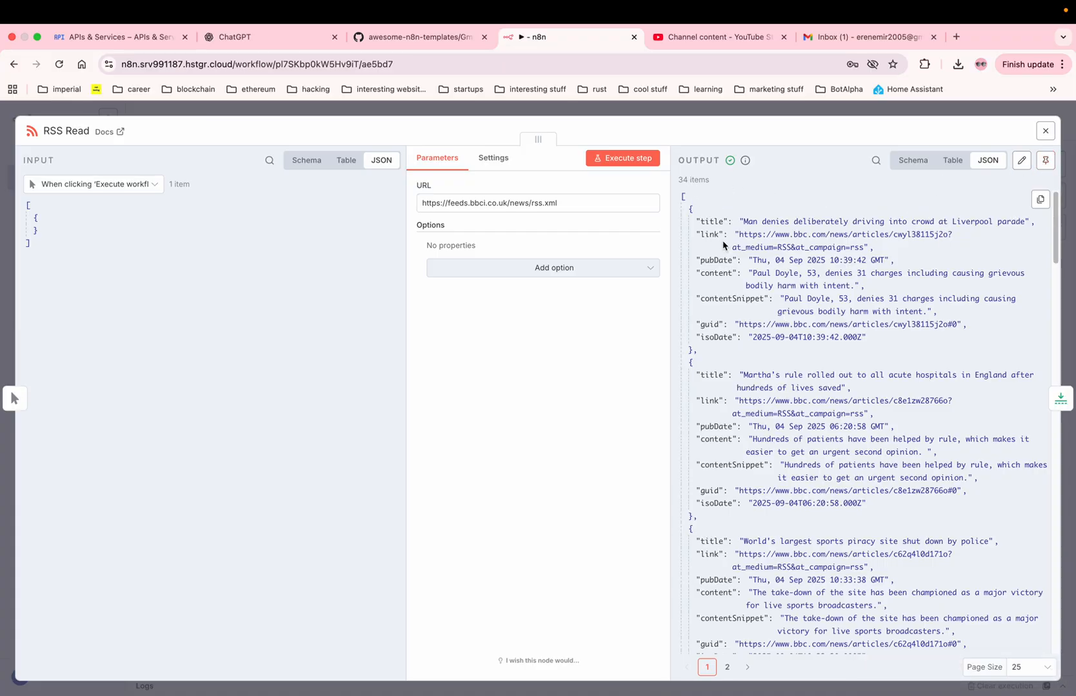
Examine the fields of the first news item, pin the RSS Read output, and close the node.
drag(696, 221, 698, 268)
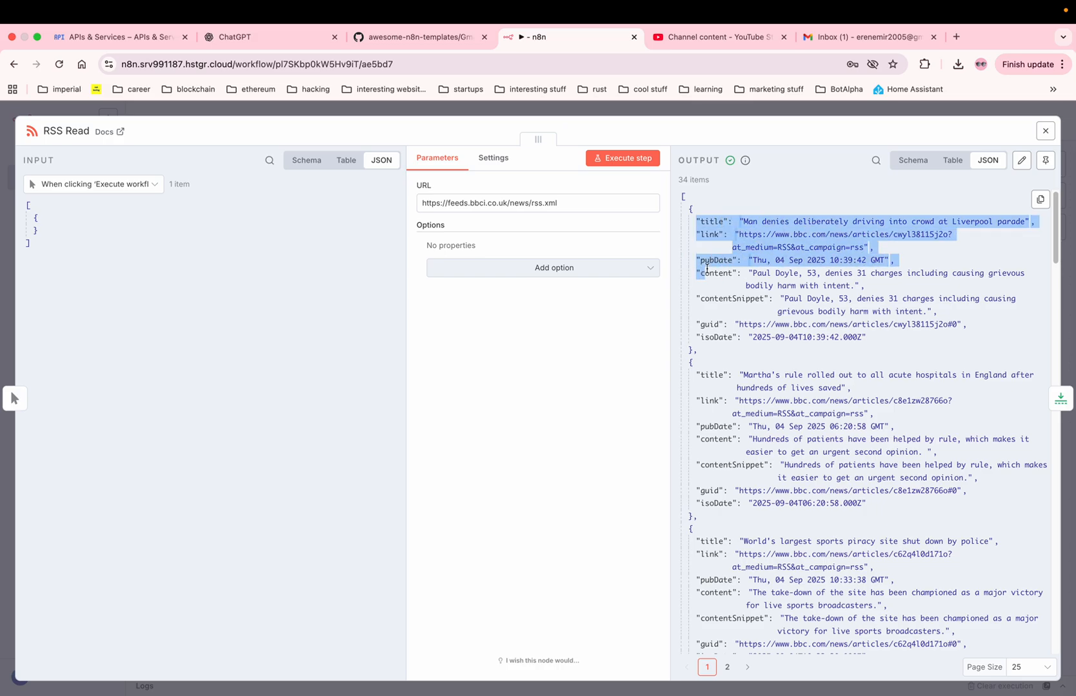
drag(742, 278, 802, 342)
click(802, 343)
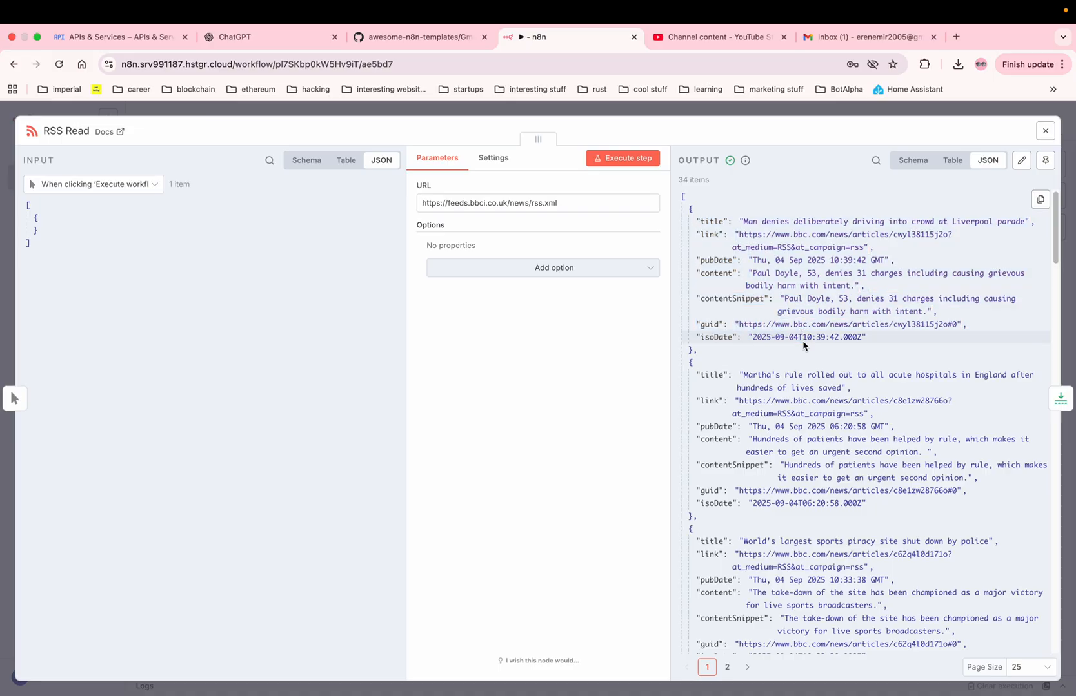
click(1046, 160)
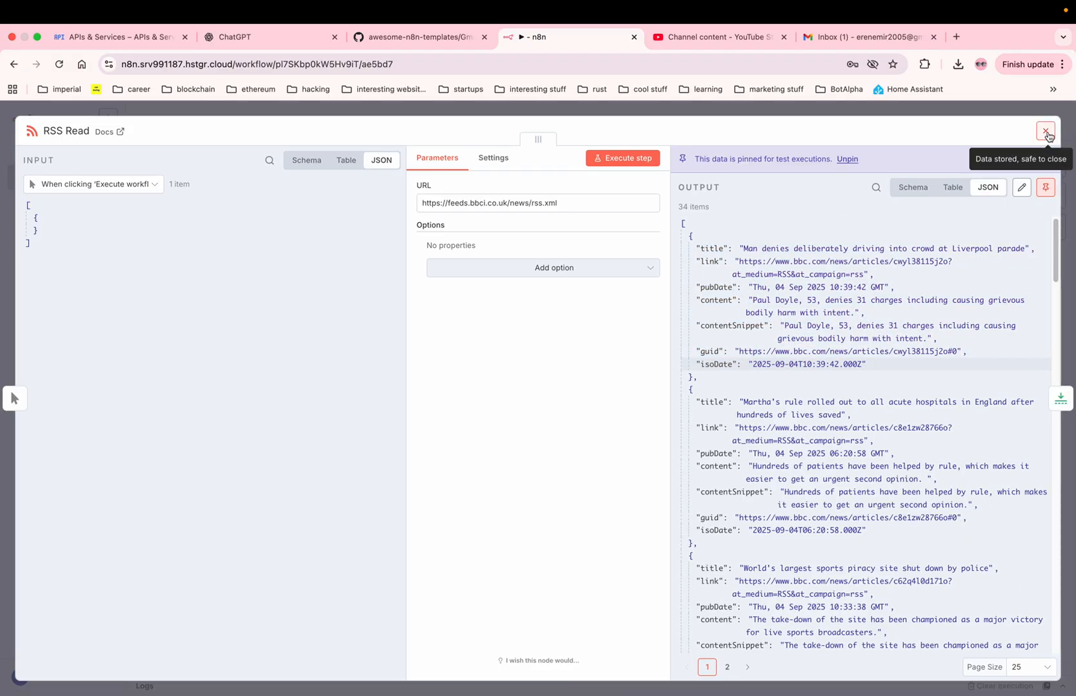
click(1046, 132)
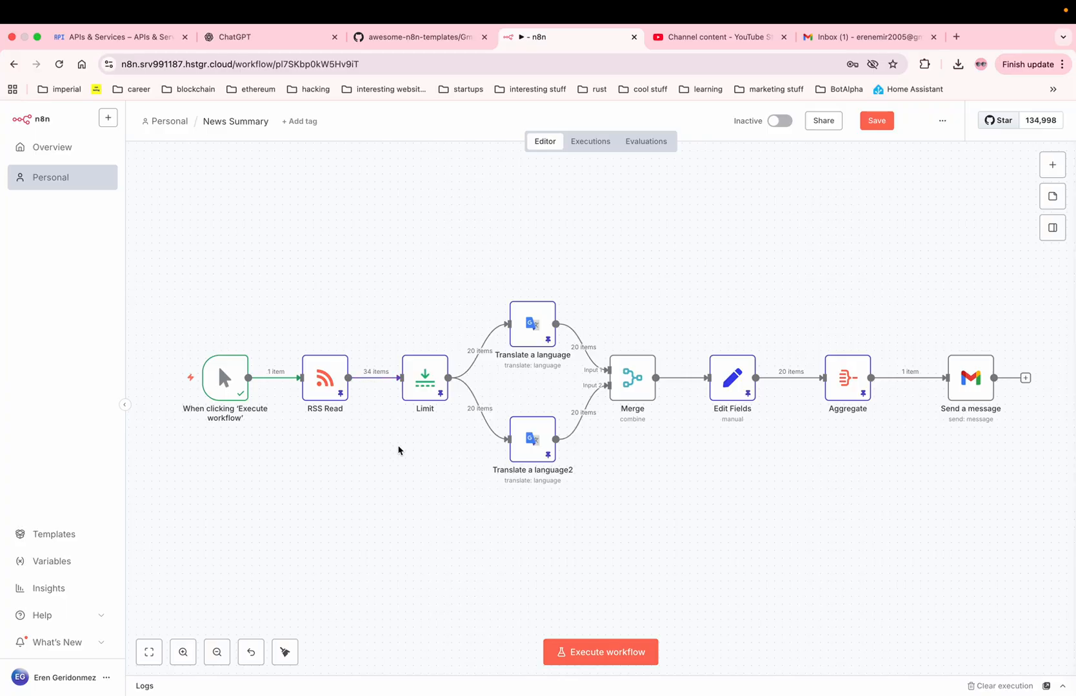
Execute the Limit node, replacing its old pinned data, pin the new output, and close the node.
double_click(419, 391)
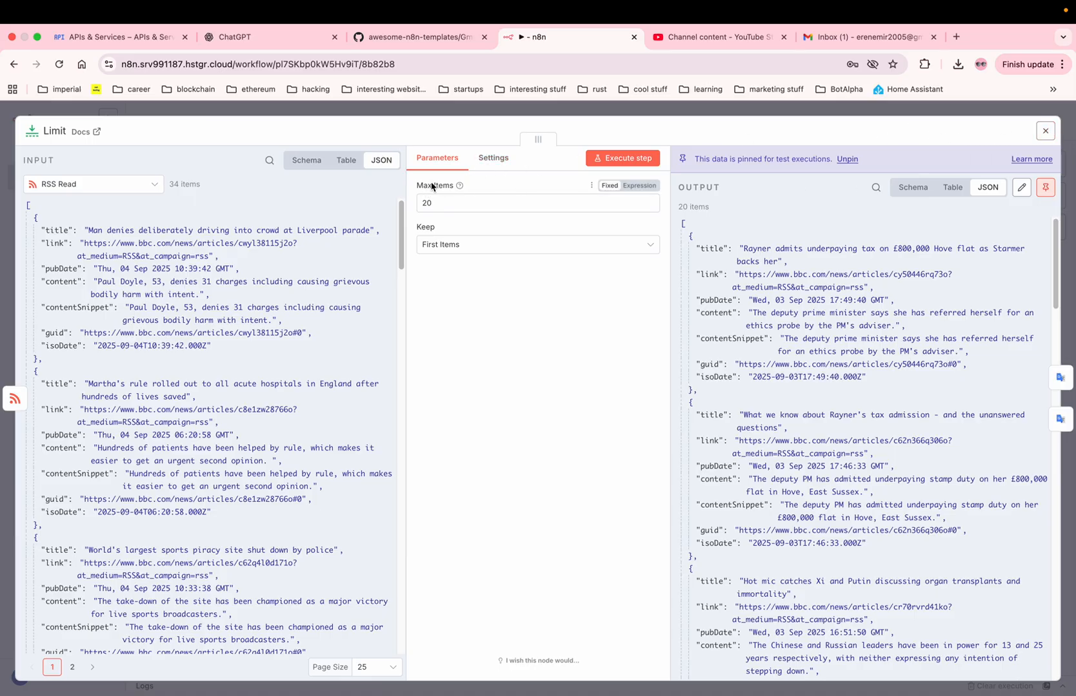
click(651, 162)
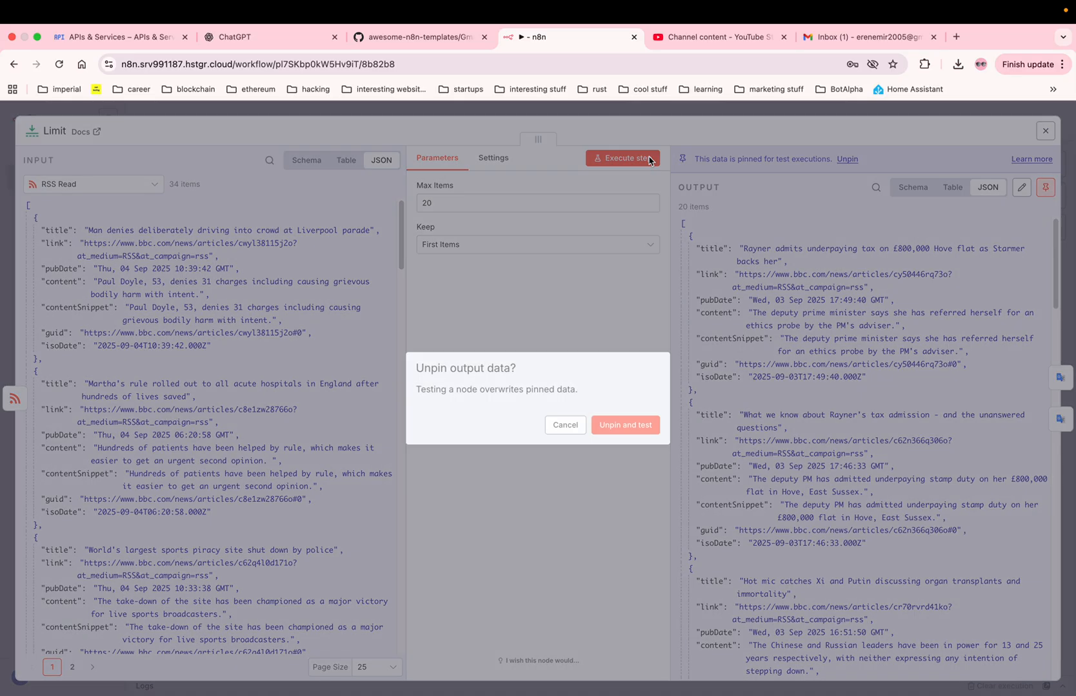
click(645, 425)
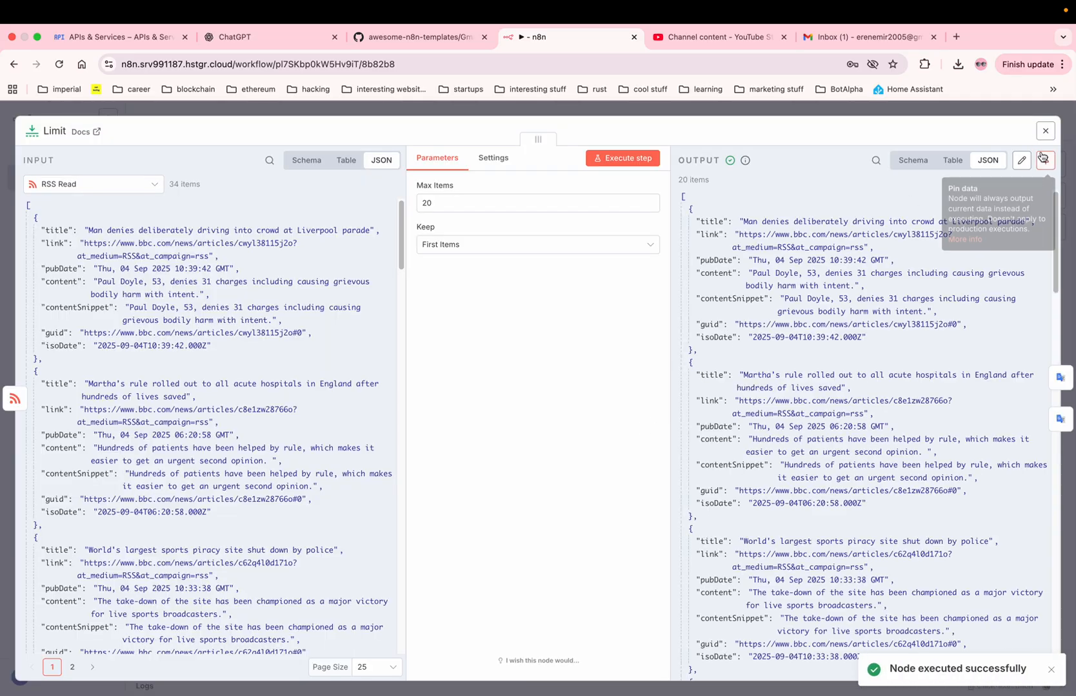
click(1036, 131)
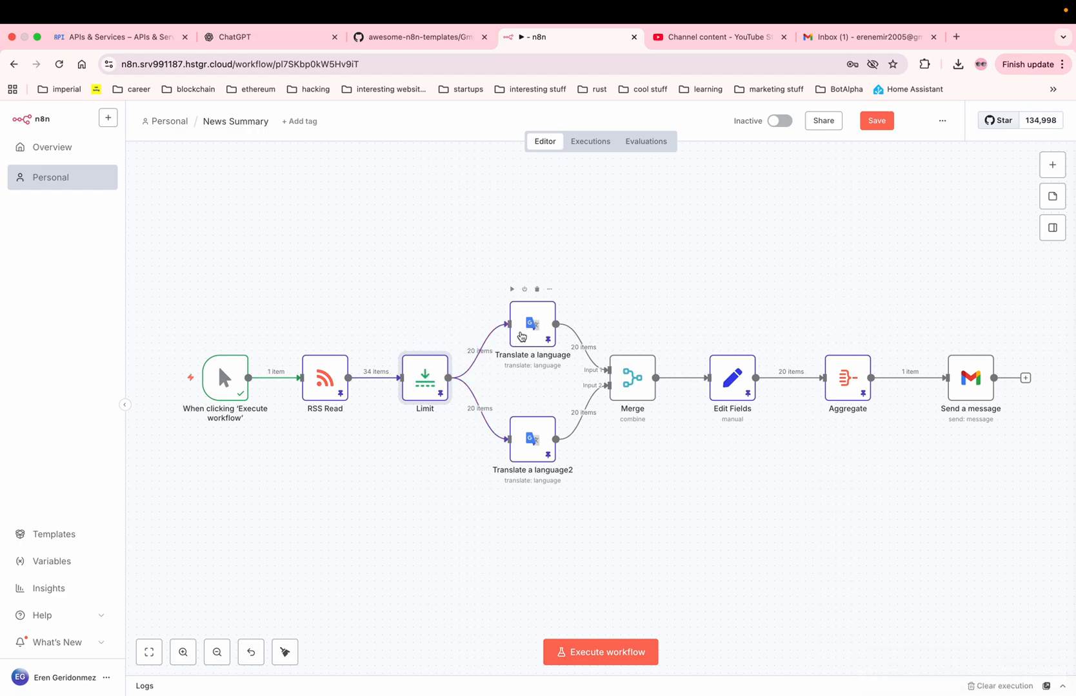
Open the first Translate a language node and start a new Google Translate credential that connects using OAuth2.
double_click(521, 335)
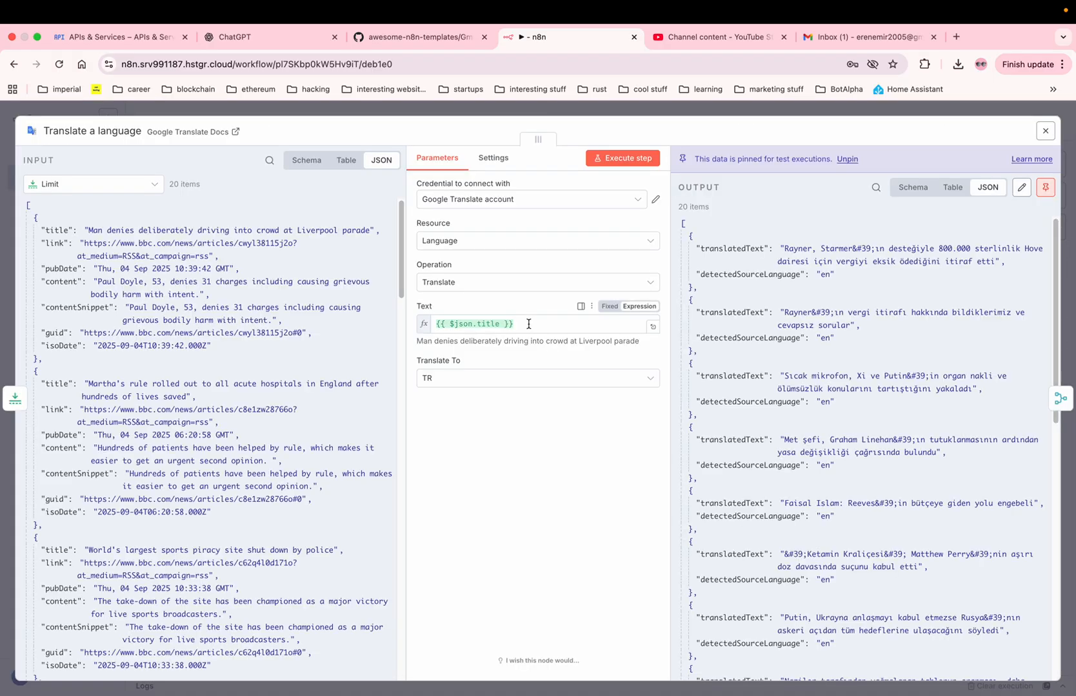
click(473, 202)
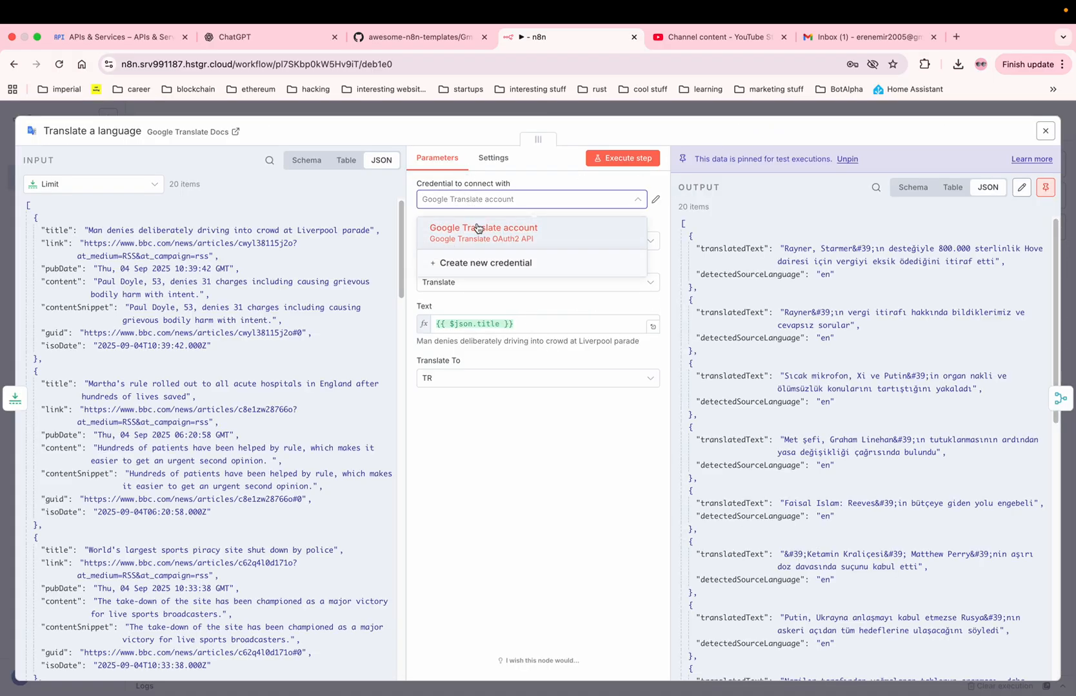
click(531, 234)
click(510, 202)
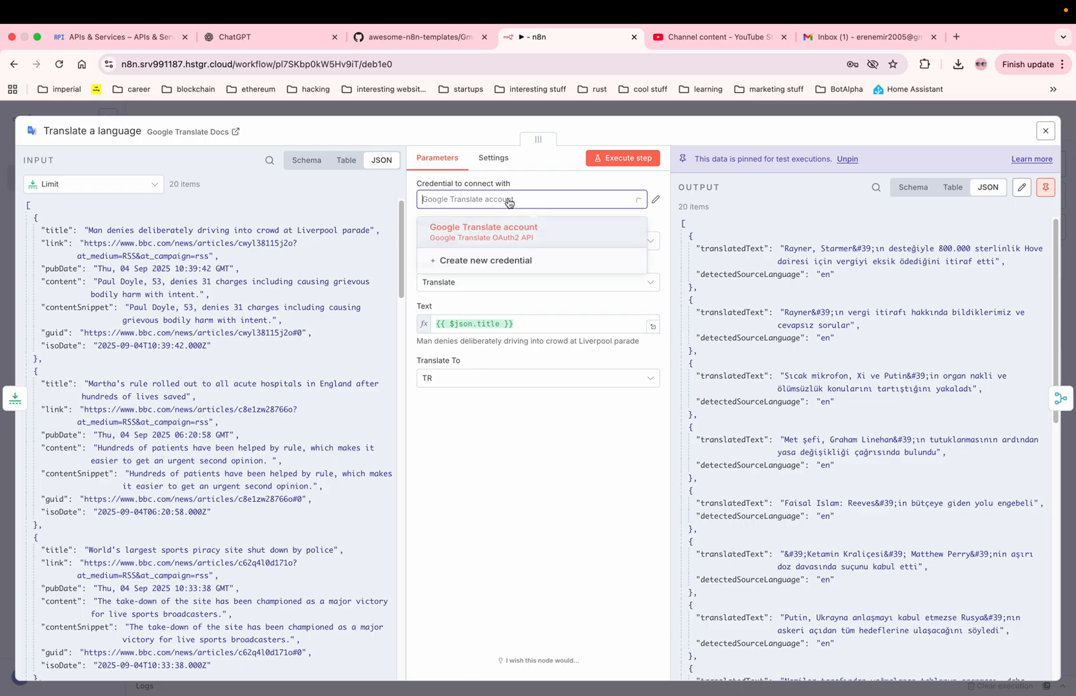
click(479, 268)
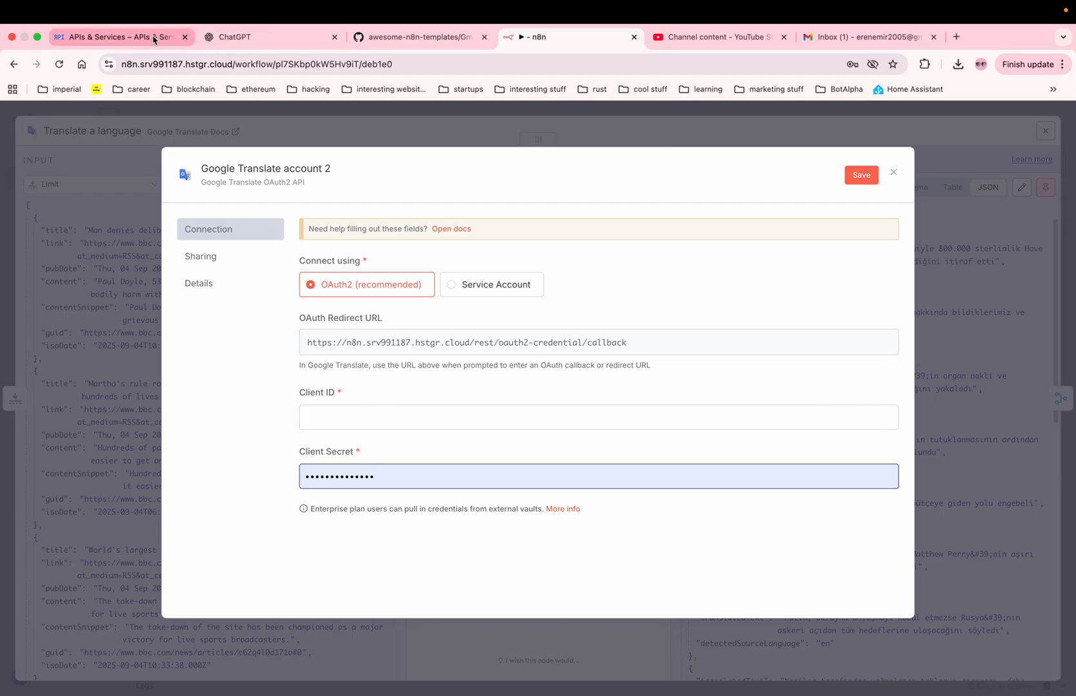
click(352, 289)
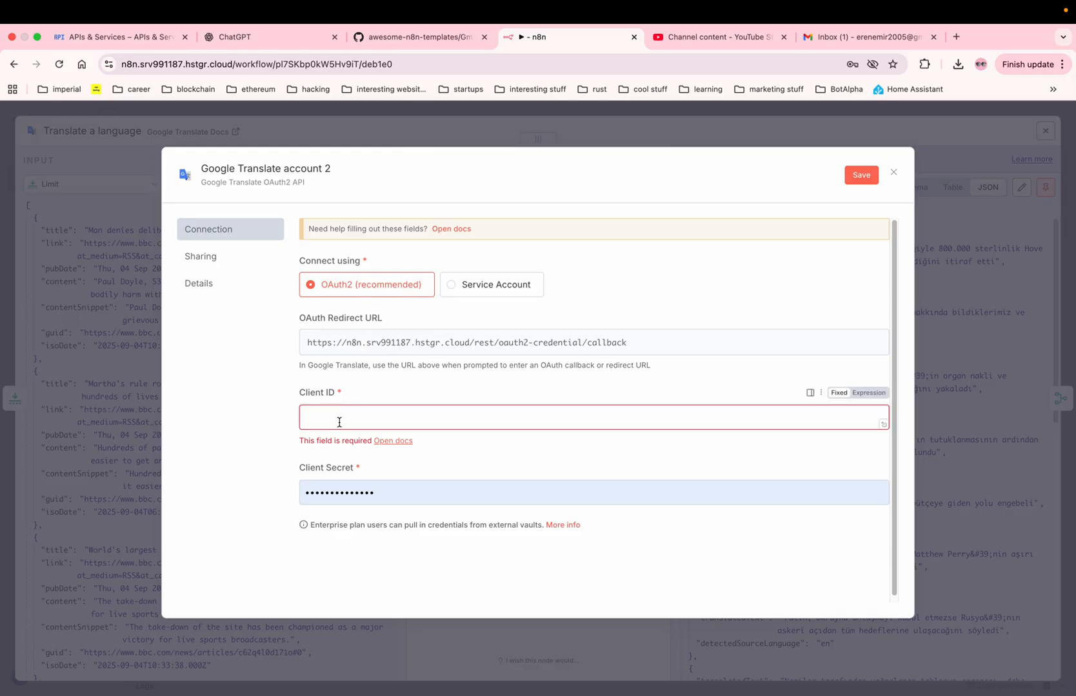
Switch to the Google Cloud console, go to its welcome page, and check the project list, keeping the n8n-automations project.
click(143, 47)
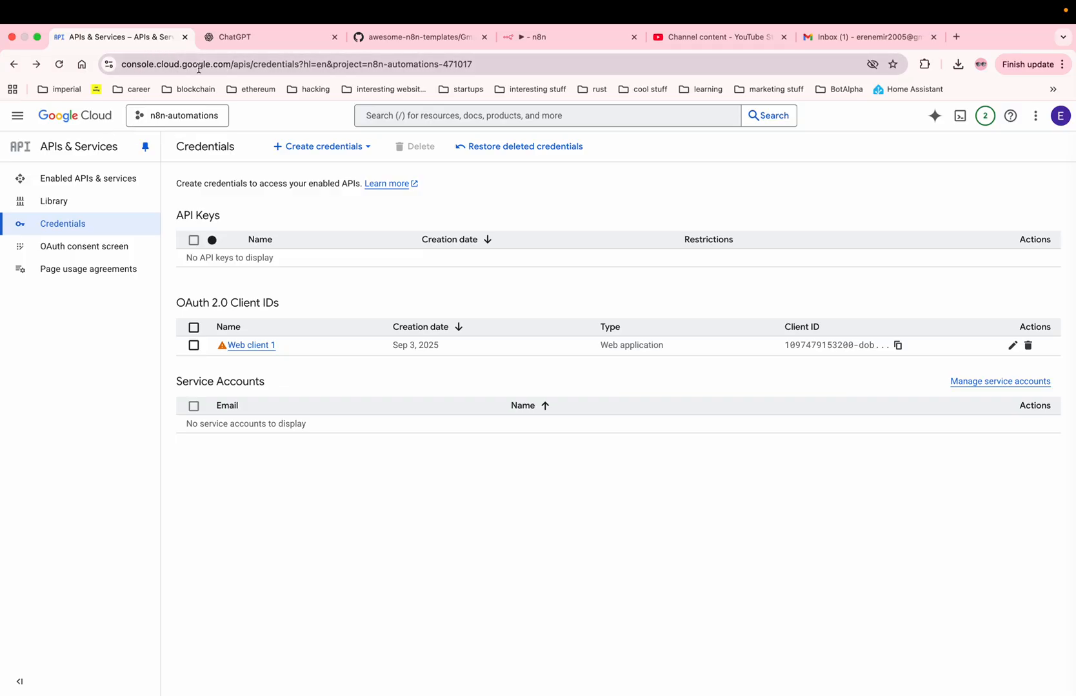
drag(234, 65, 564, 64)
key(BackSpace)
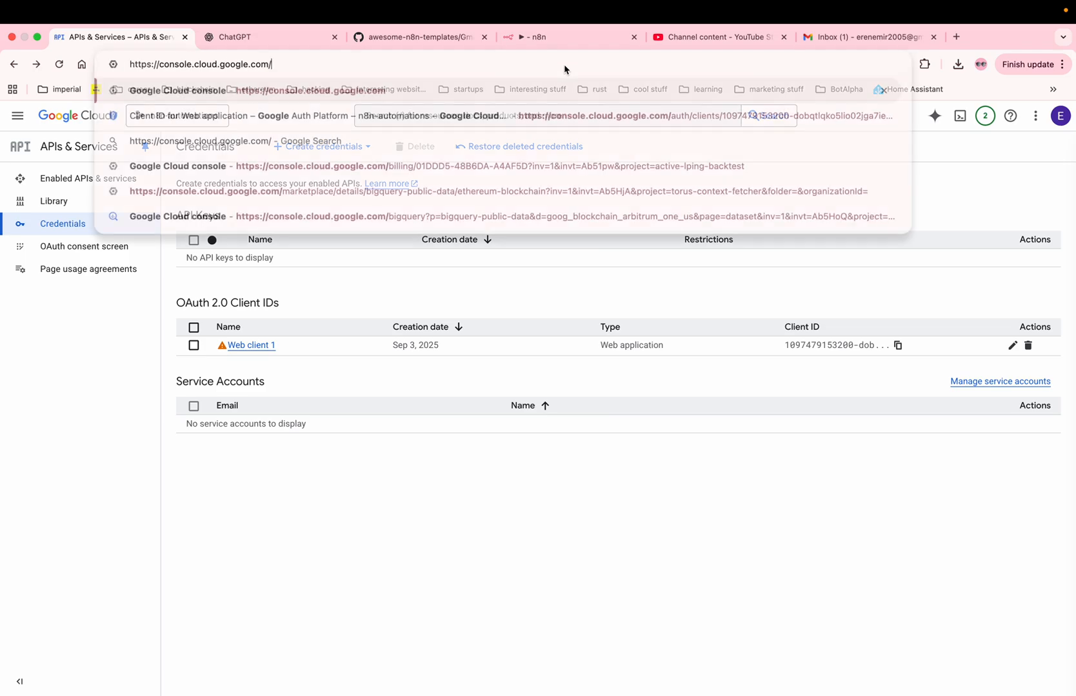
key(Return)
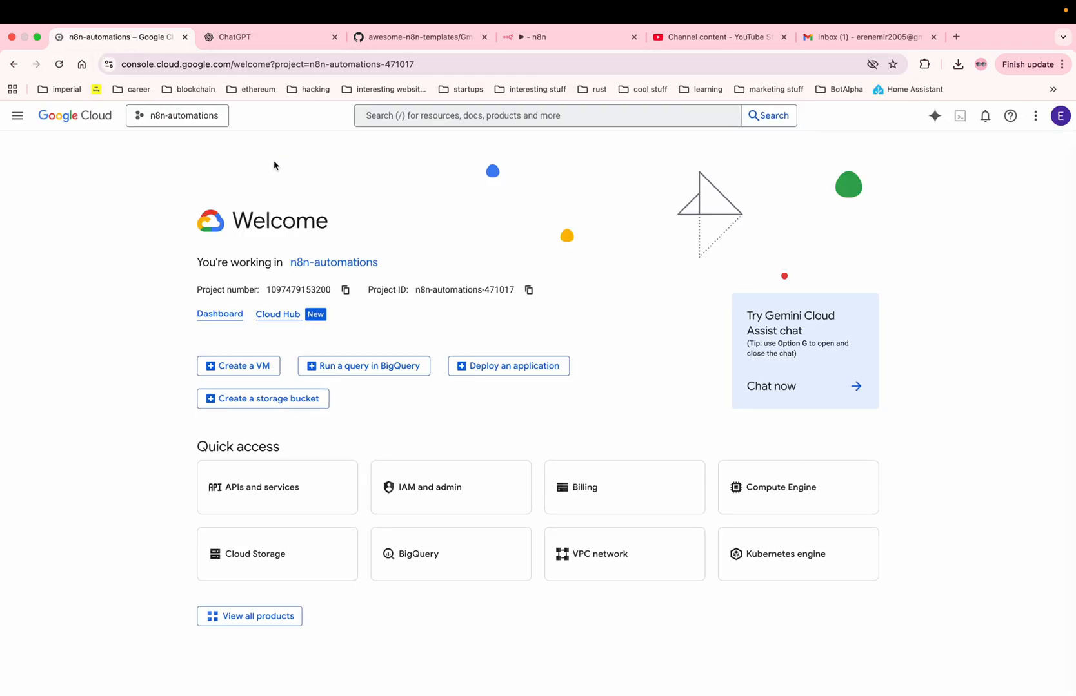
click(201, 124)
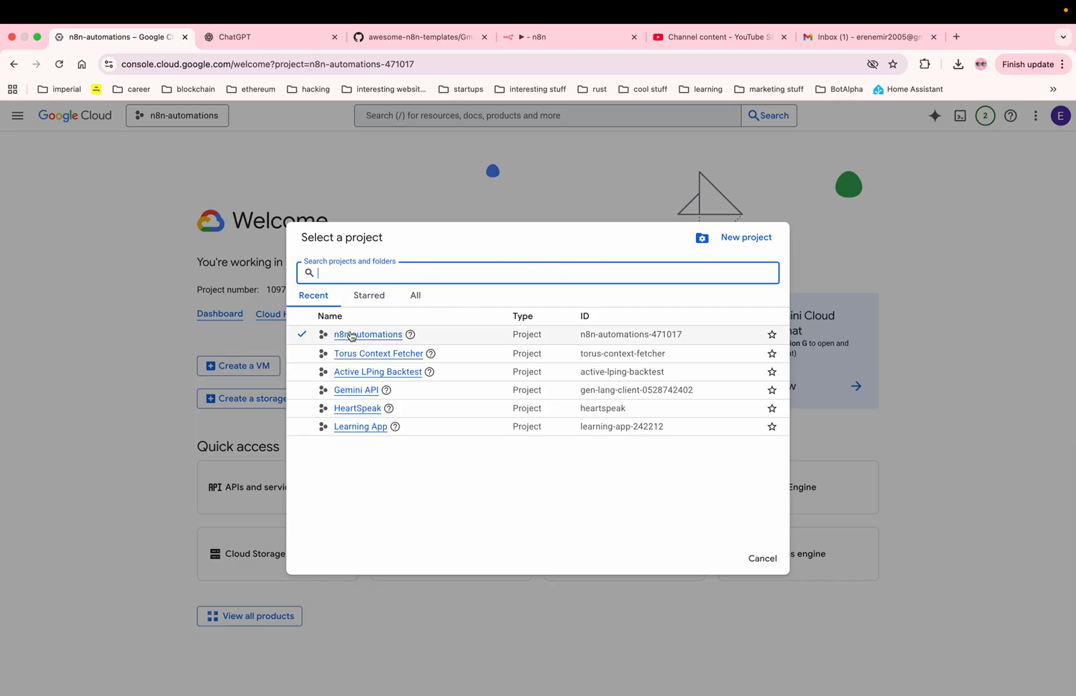
click(762, 558)
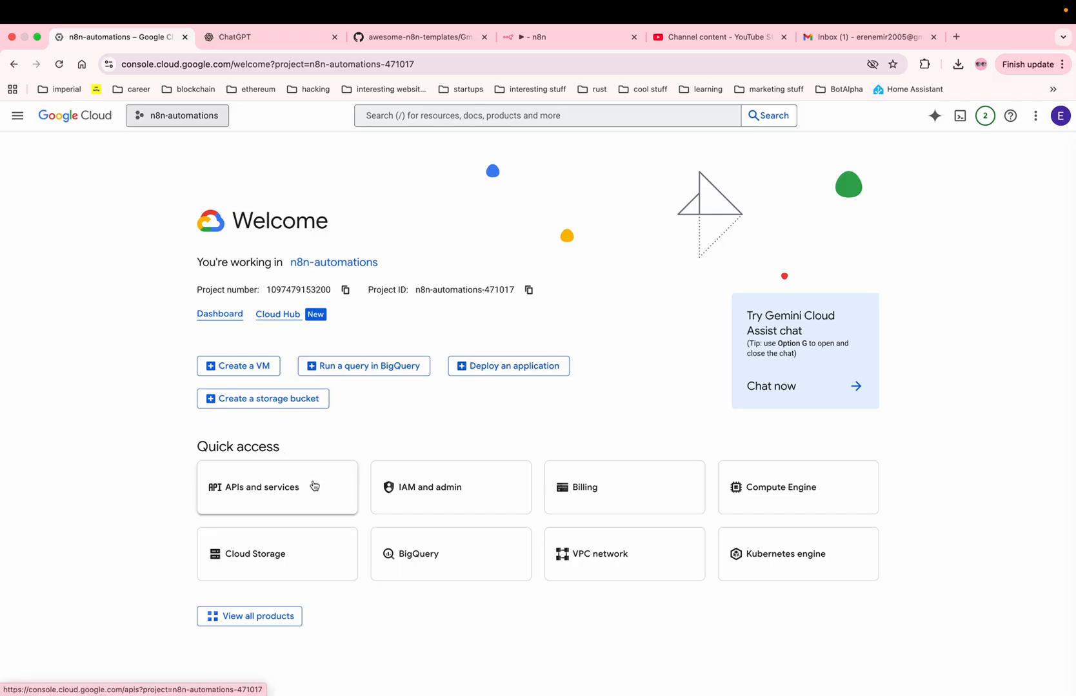
Open the API Library of the n8n-automations project and search it for "translate".
click(299, 492)
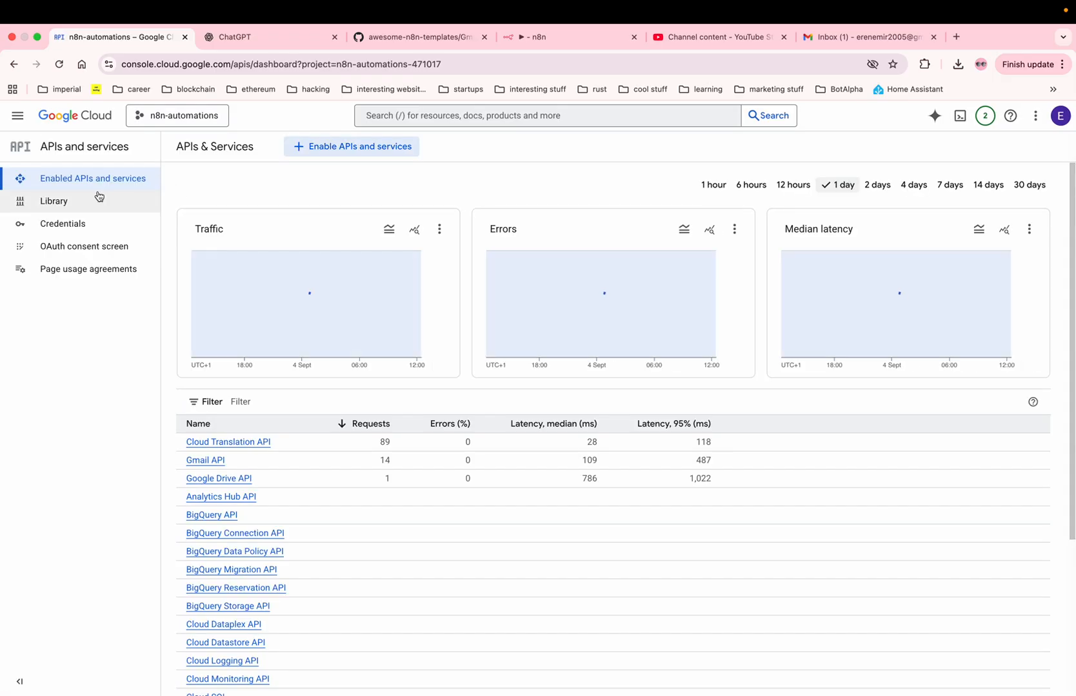
click(81, 202)
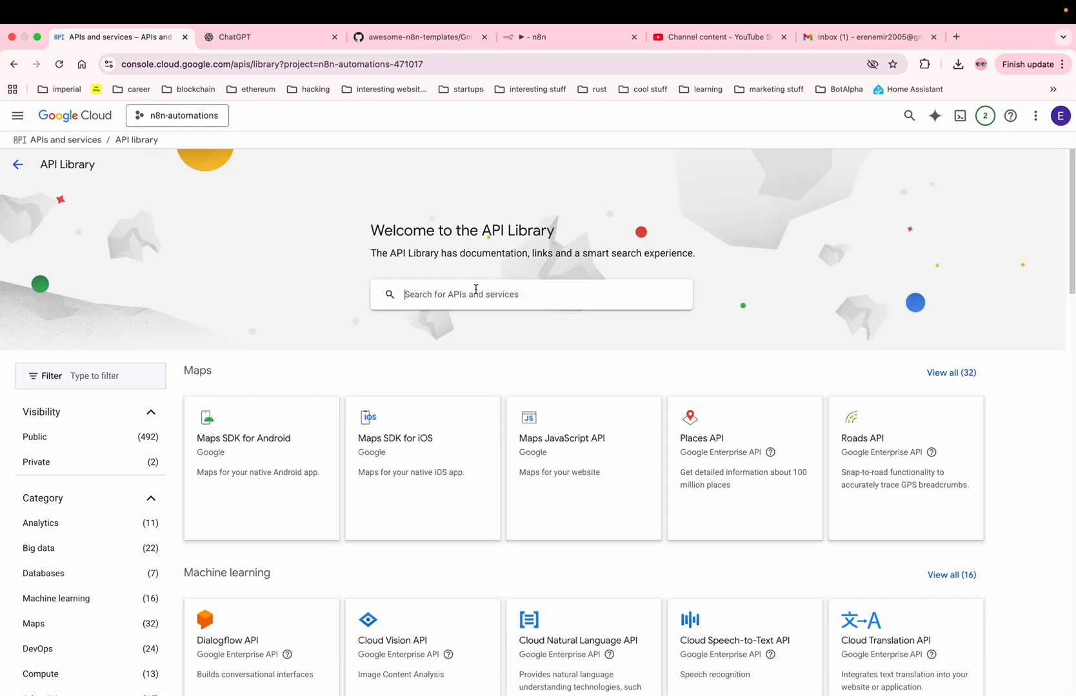
click(456, 296)
text(transla)
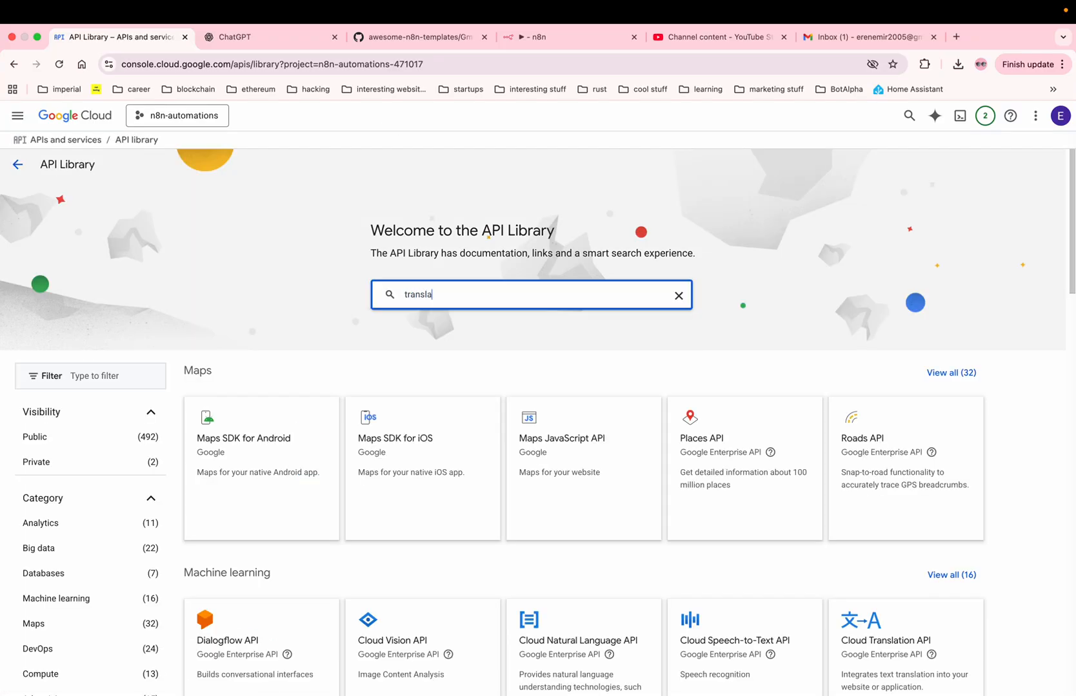
text(te)
key(Return)
Open the Cloud Translation API's product details and check whether the API is enabled.
mouse_move(357, 289)
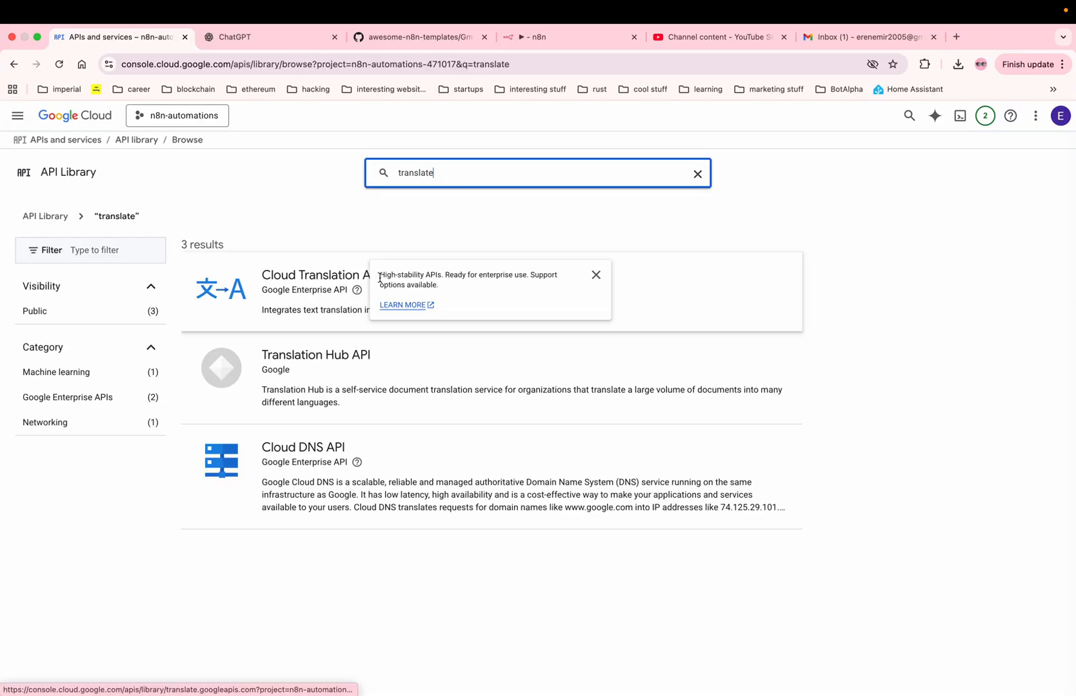
click(310, 277)
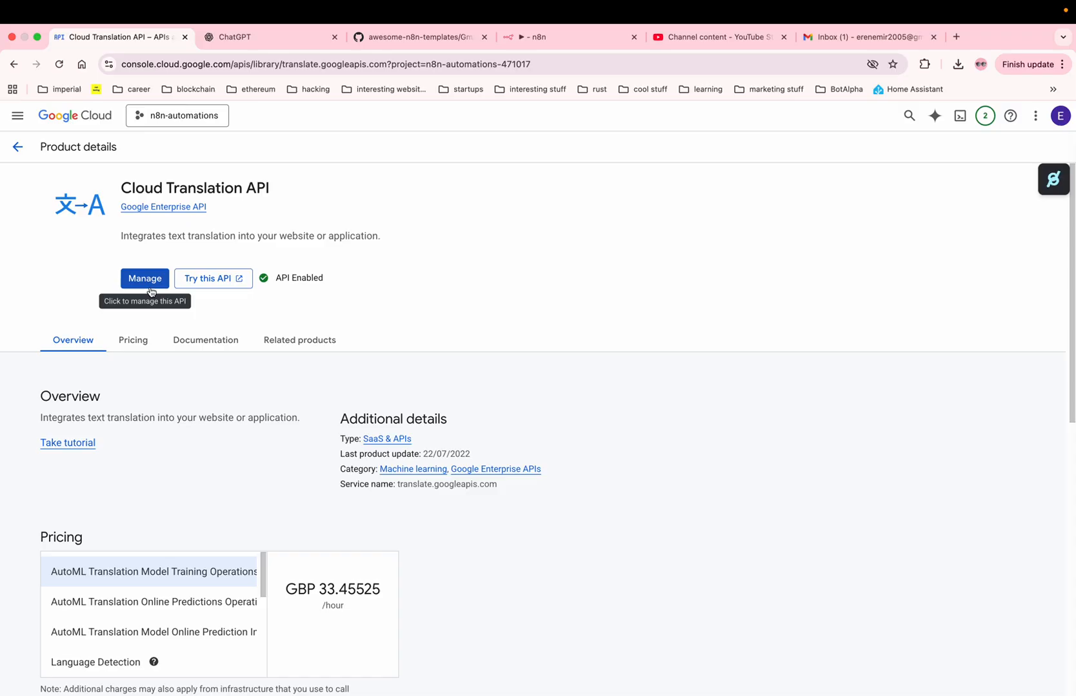
drag(276, 278, 374, 282)
click(374, 281)
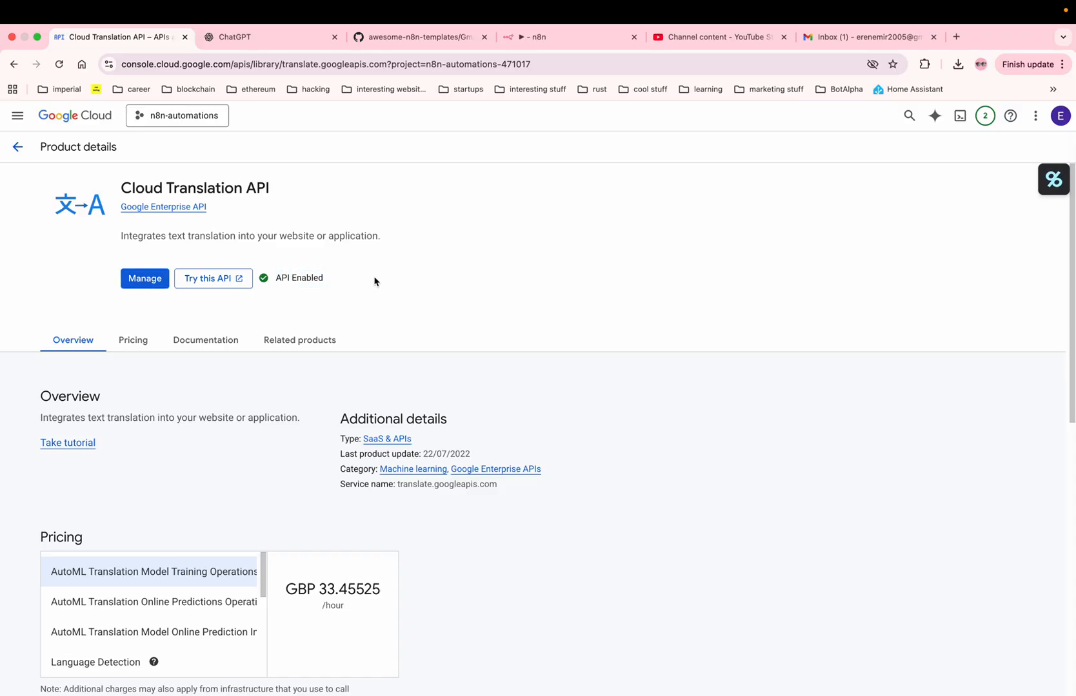
Open the API's management page, go to the project's credentials, and check the OAuth 2.0 Client IDs section.
click(145, 280)
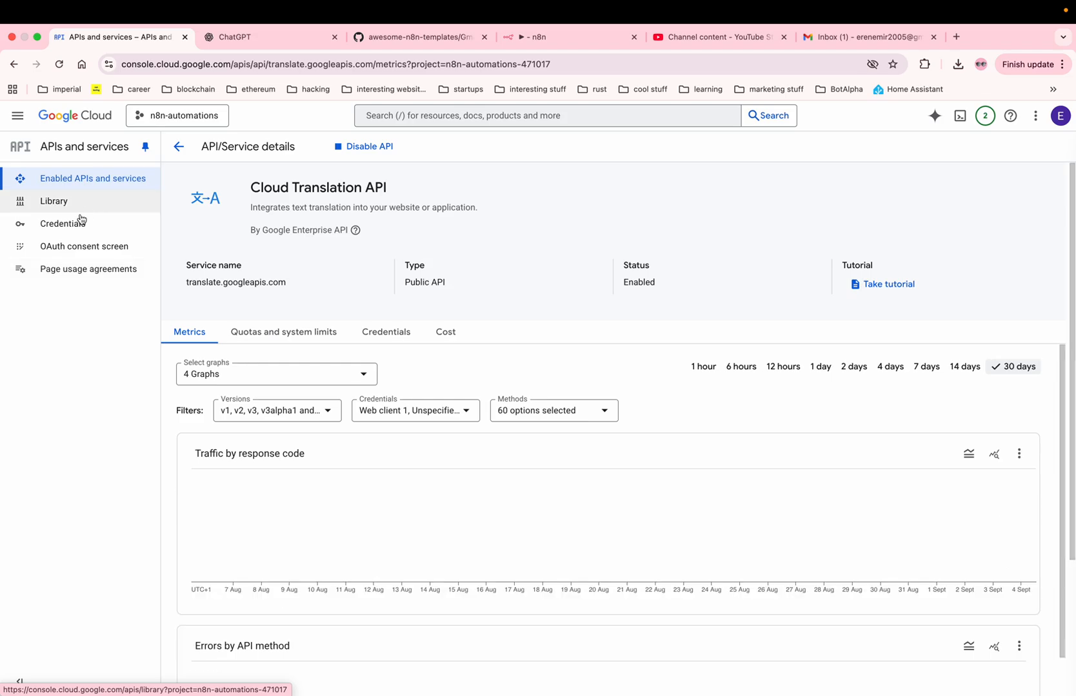
click(69, 224)
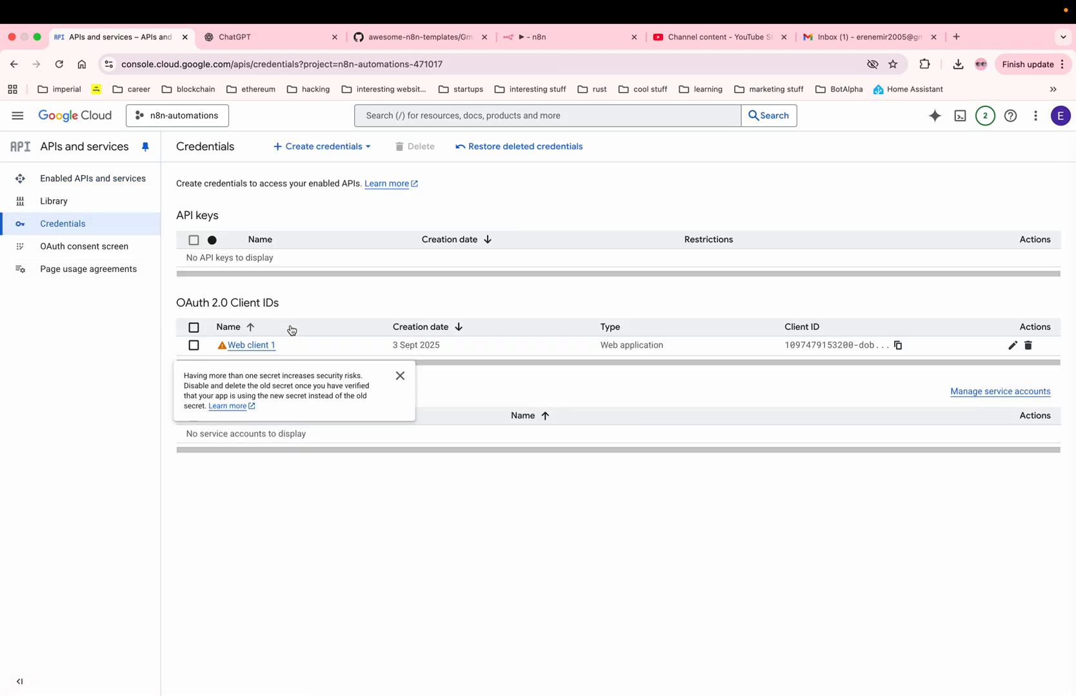
drag(194, 301, 263, 303)
click(263, 303)
Start creating a new OAuth client ID with the application type Web application.
click(328, 146)
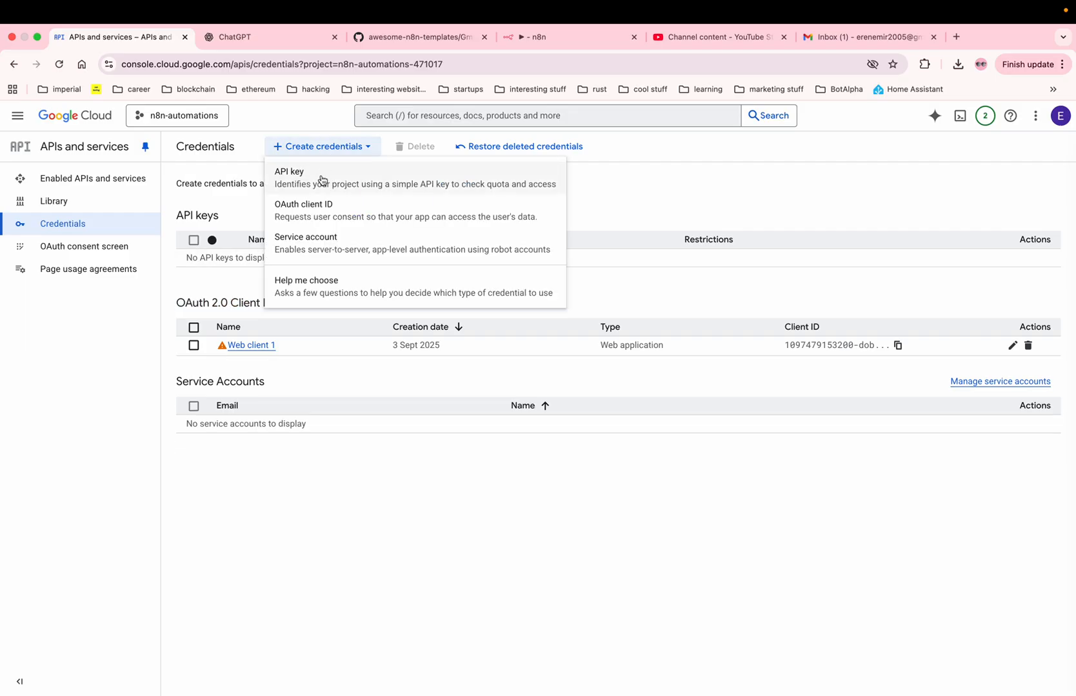
click(307, 213)
click(422, 260)
click(355, 268)
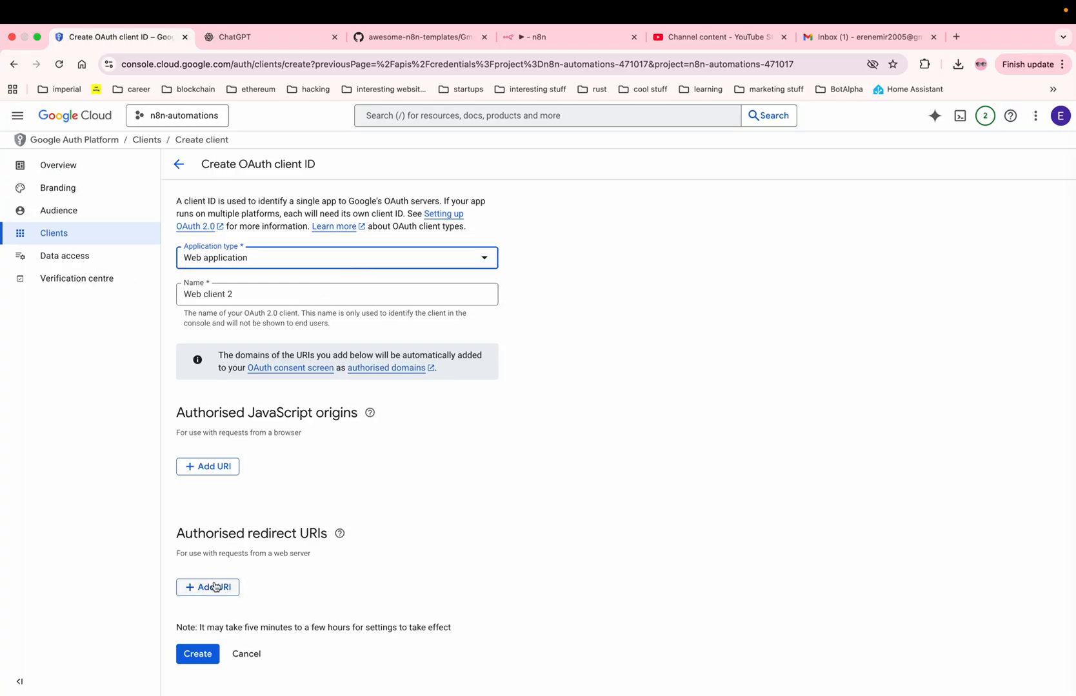
Copy the OAuth redirect URL from the n8n credential and add it to the new client's authorised redirect URIs.
drag(229, 539, 328, 537)
click(308, 535)
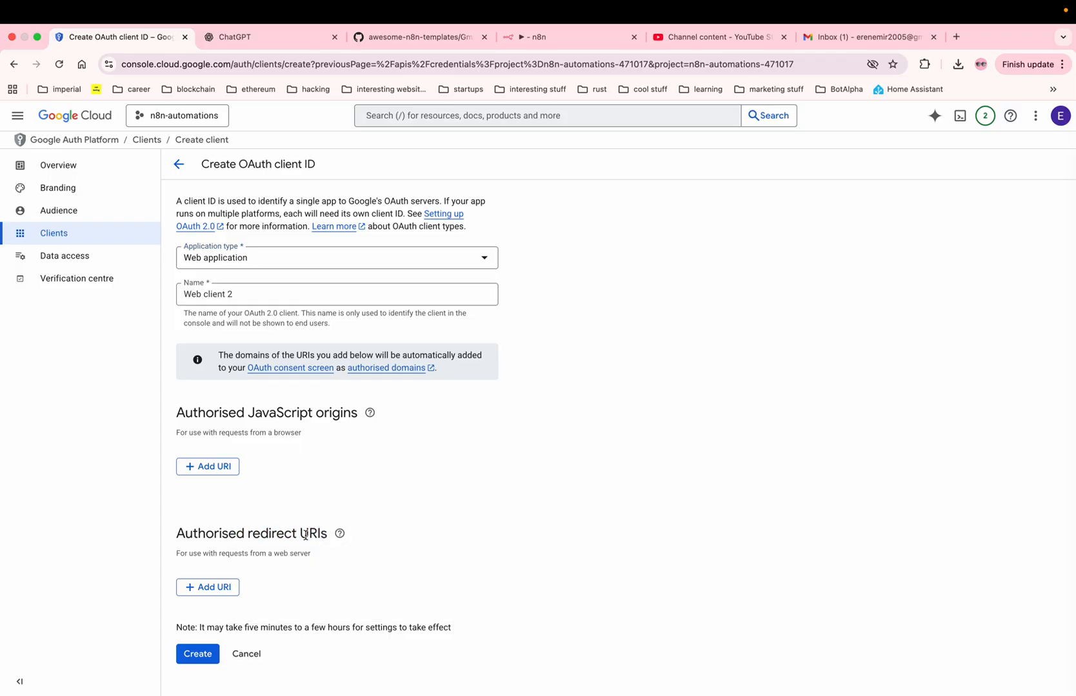
click(225, 588)
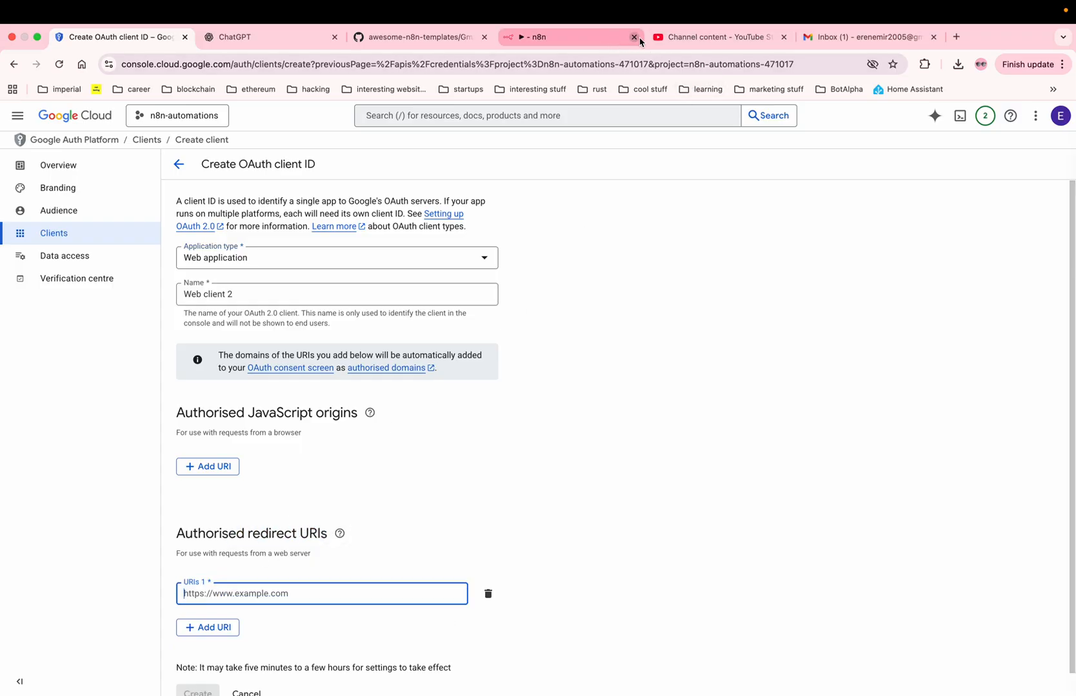
click(606, 39)
click(829, 348)
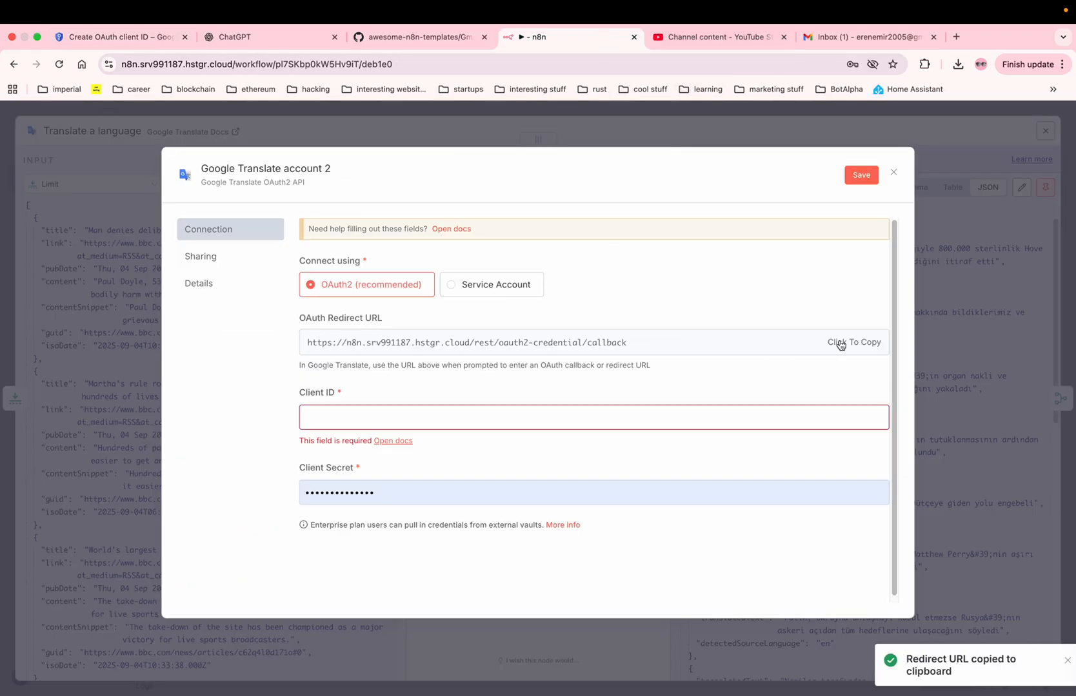
click(149, 36)
click(222, 588)
key(ctrl+v)
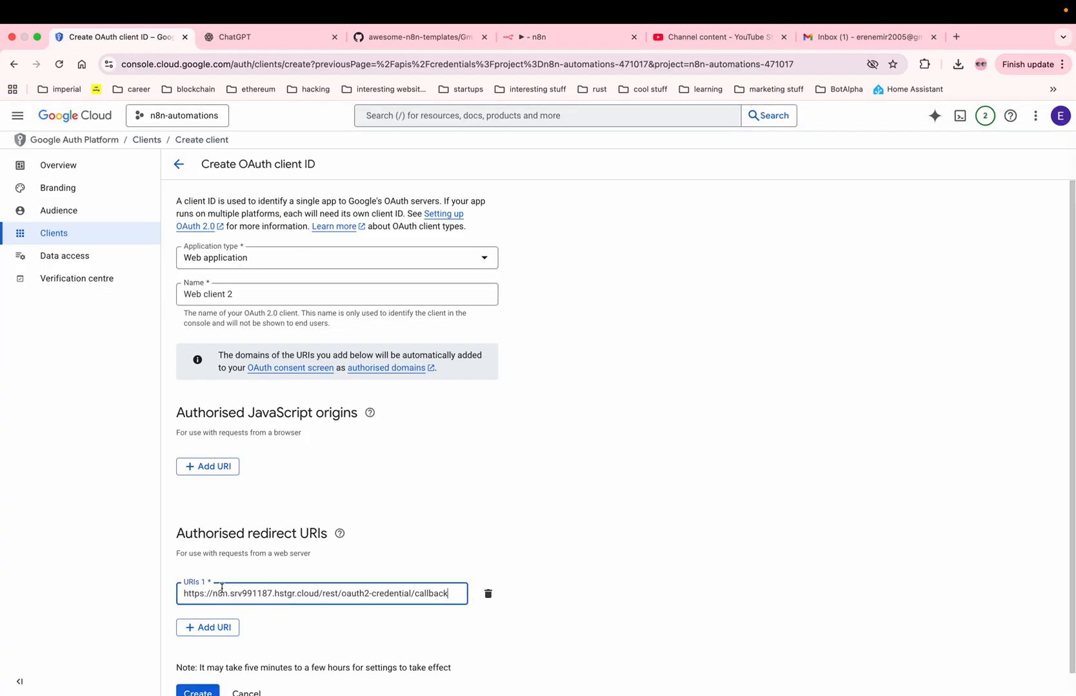
scroll(279, 588, down, 1)
click(198, 672)
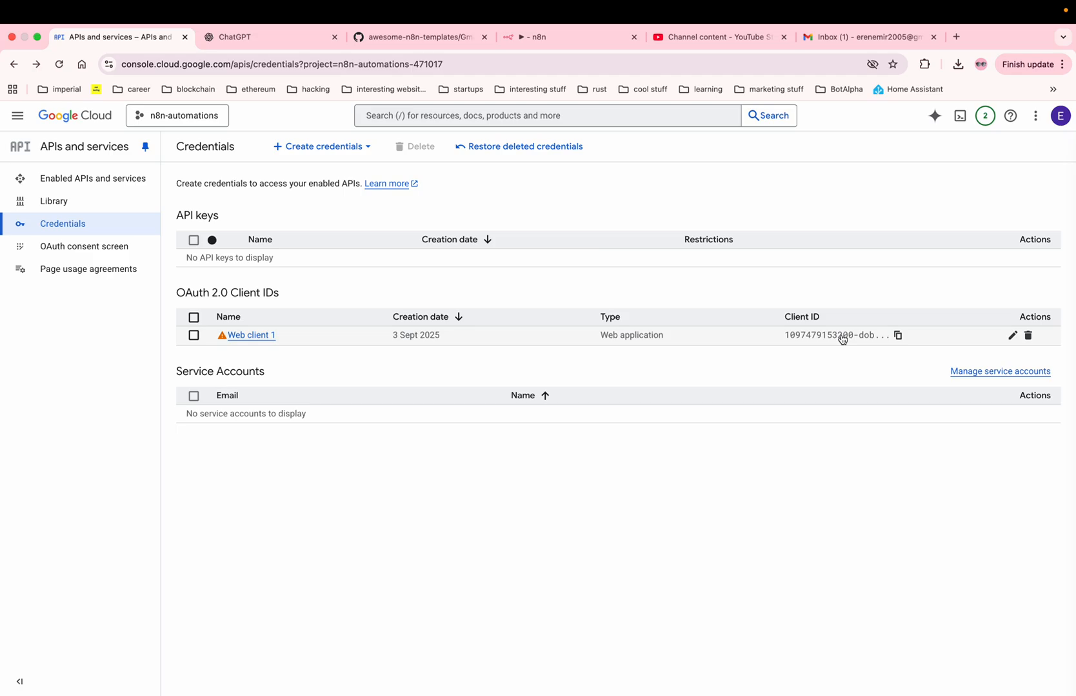
Check which client fields the n8n credential needs, and examine the client ID and client secrets of Web client 1 in Google Cloud.
click(533, 37)
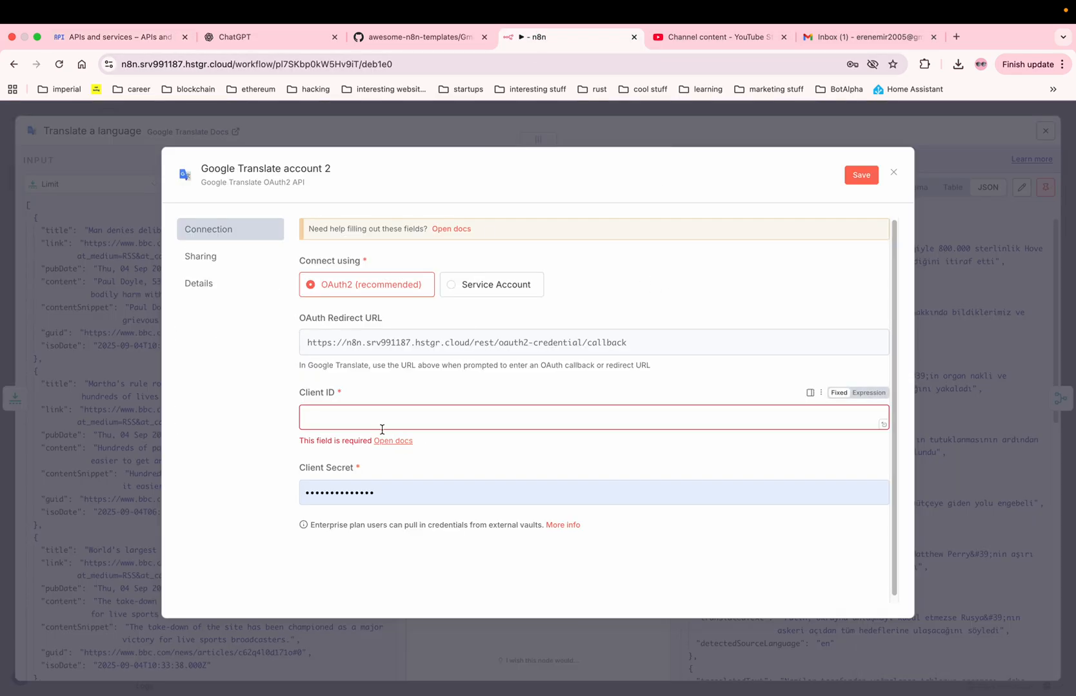
click(116, 37)
mouse_move(242, 336)
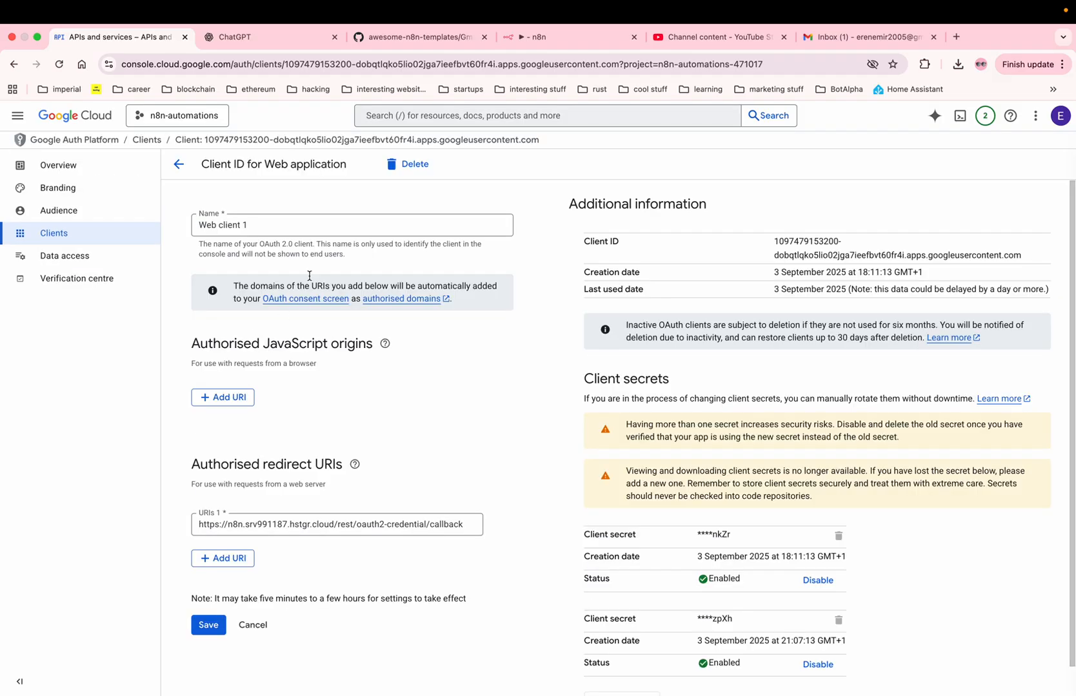
scroll(571, 381, down, 1)
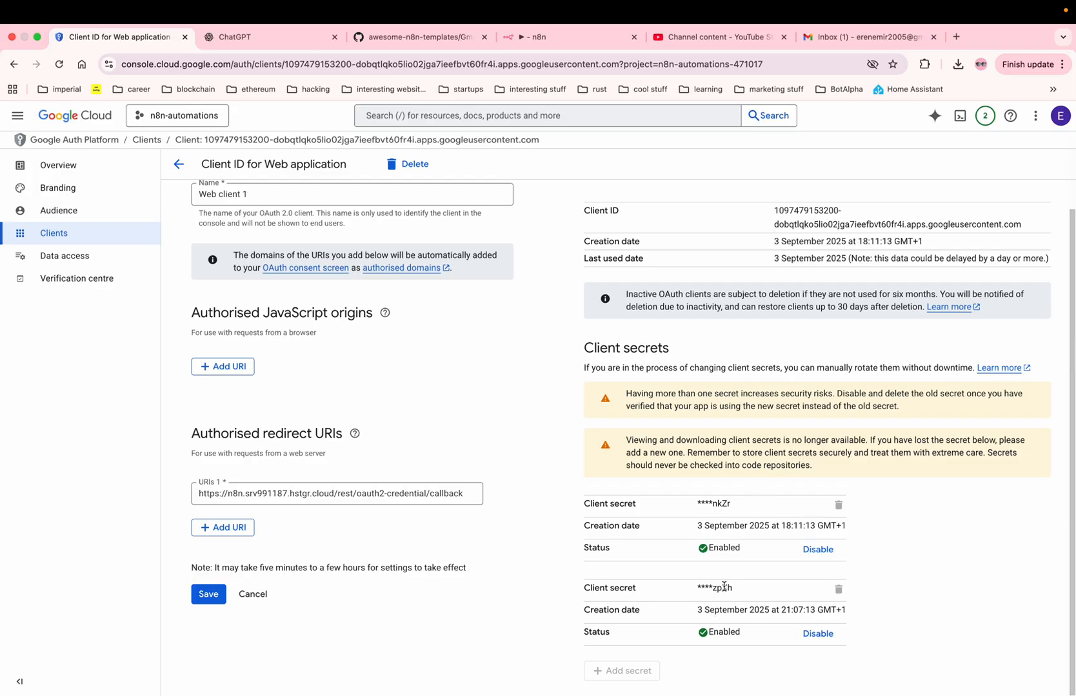
triple_click(817, 511)
click(708, 498)
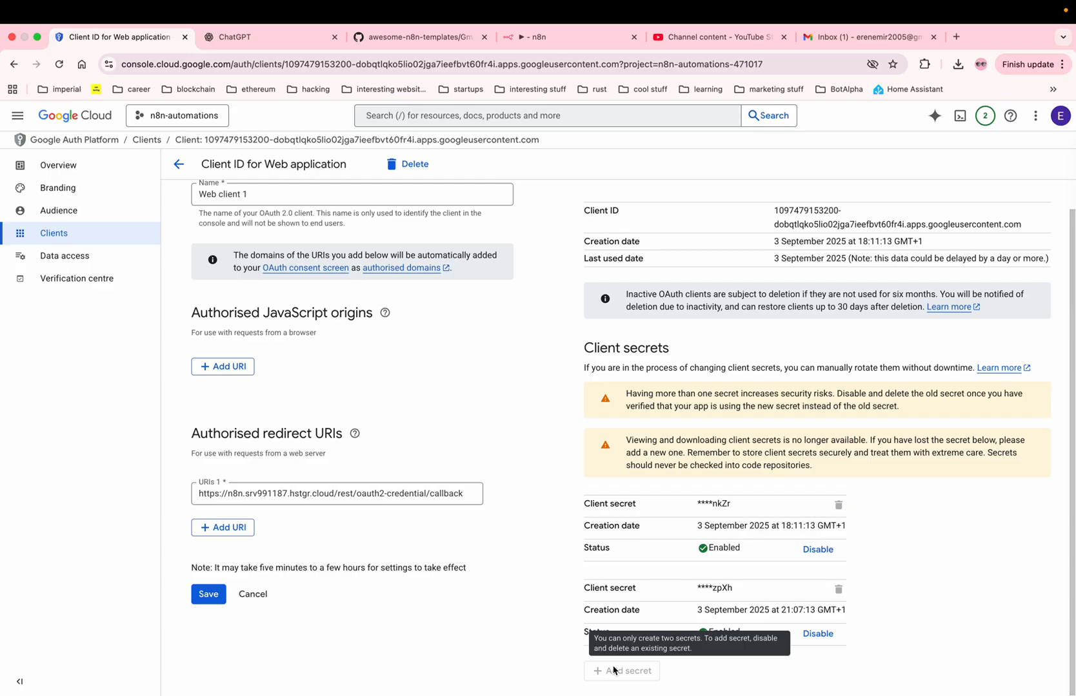
Switch to n8n, discard the unsaved new credential, and select the existing Google Translate account for the node.
click(568, 43)
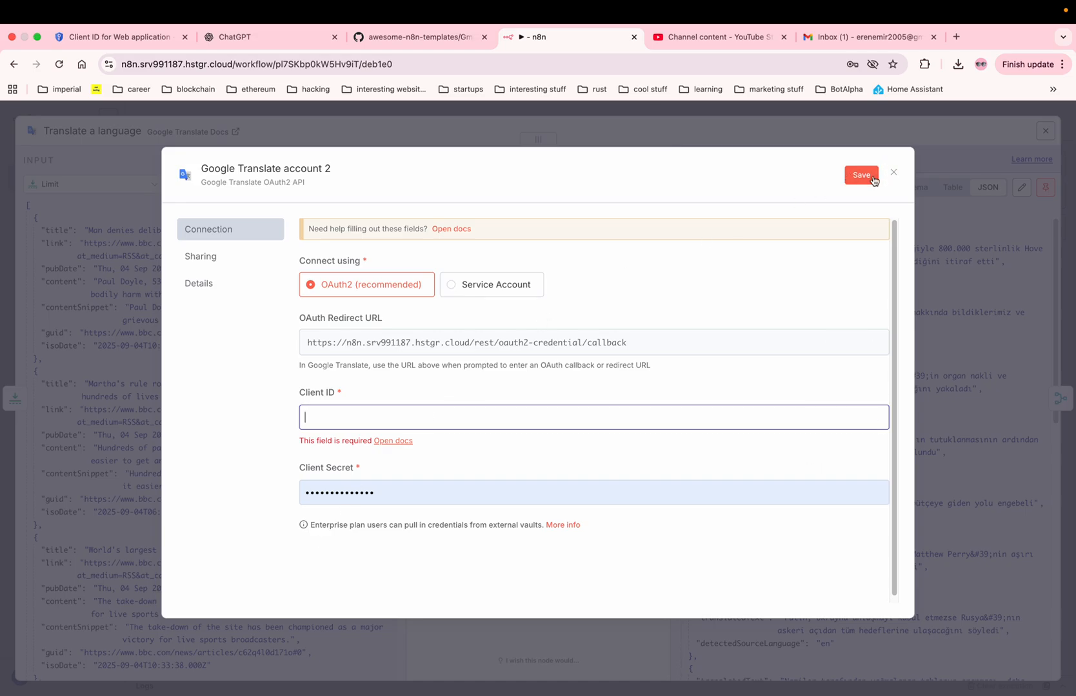
click(895, 175)
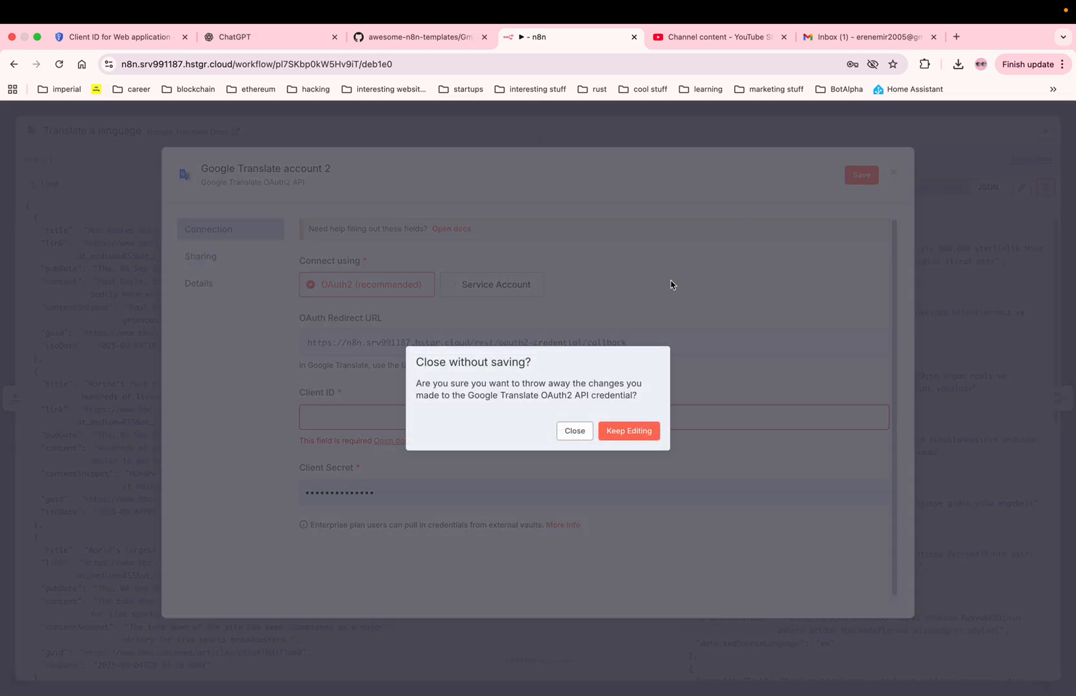
click(580, 434)
click(506, 205)
click(473, 231)
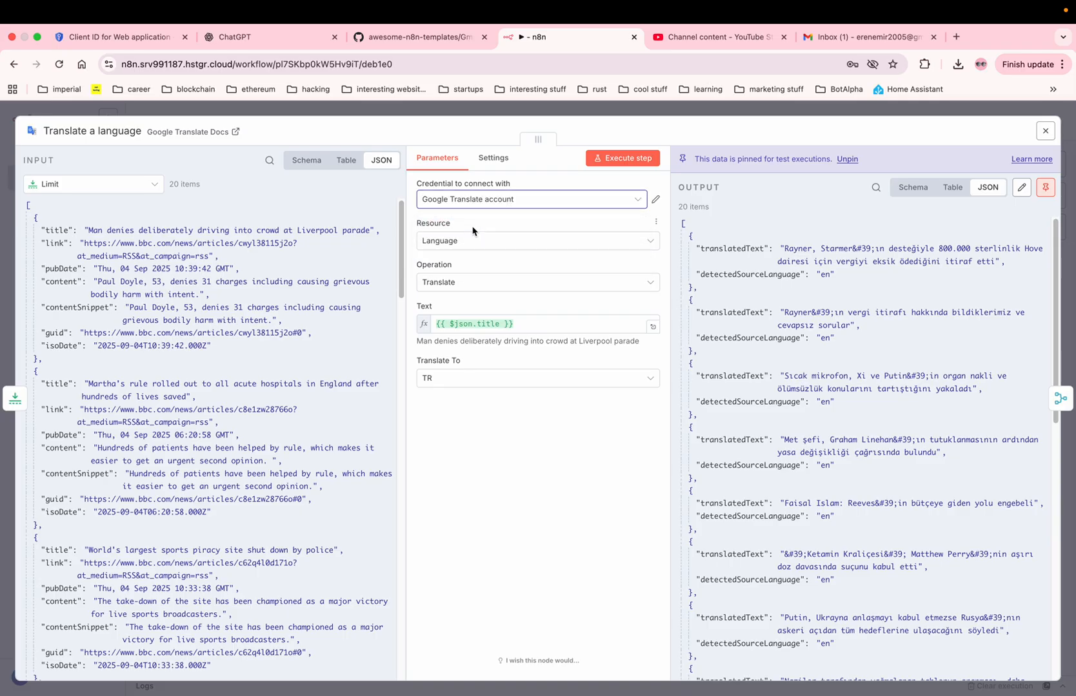
Choose the Language resource and the Translate operation, and check the {{ $json.title }} expression in the Text parameter.
click(452, 241)
click(458, 270)
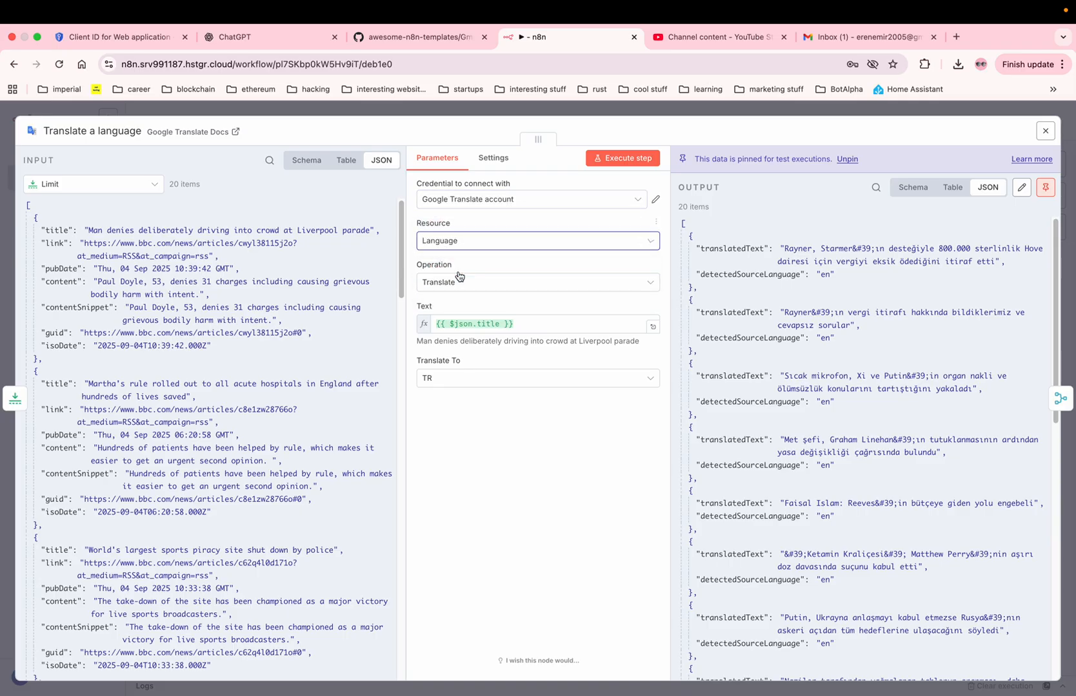
click(464, 278)
click(459, 314)
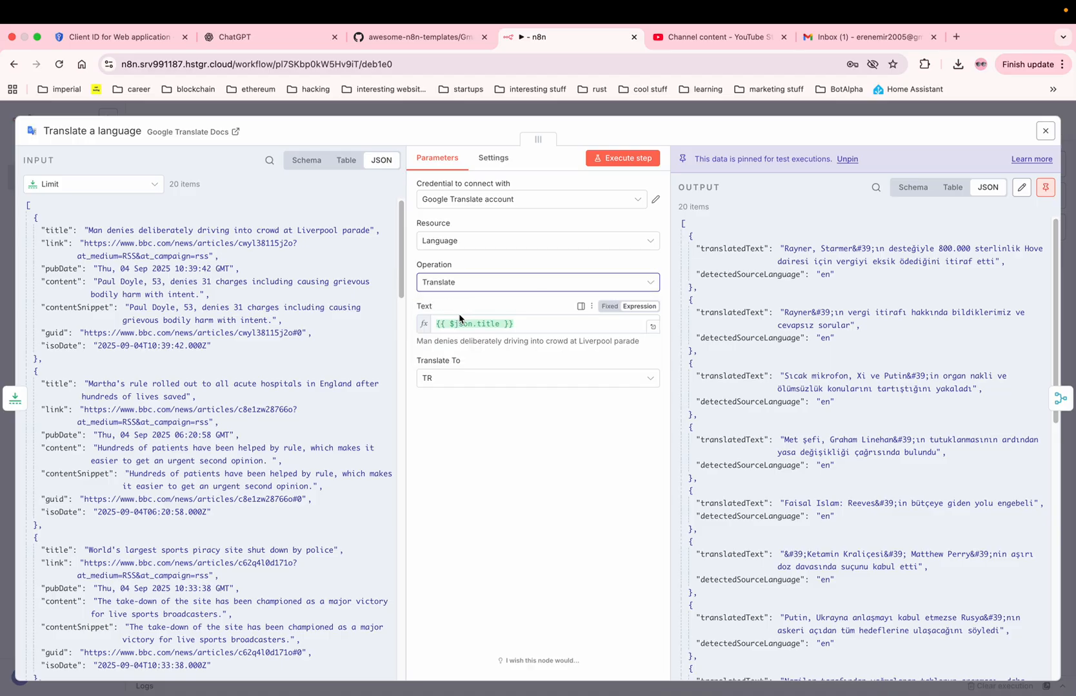
click(519, 325)
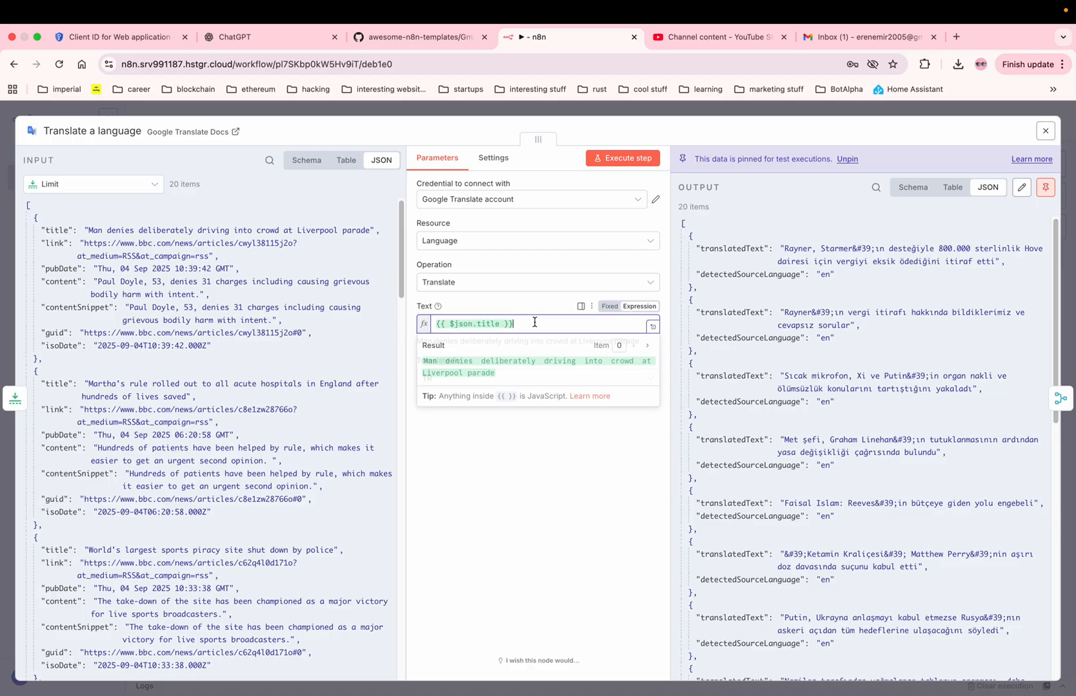
click(510, 463)
Choose TR as the language to translate to, and review how the Text expression resolves for the first item.
click(442, 385)
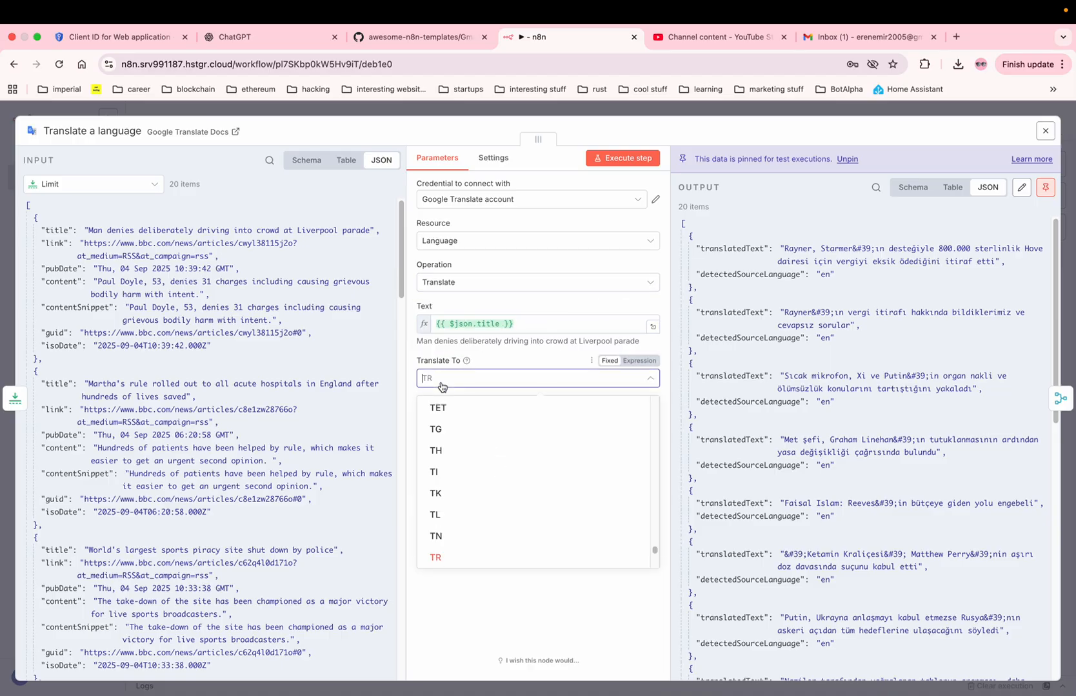
text(tr)
click(451, 410)
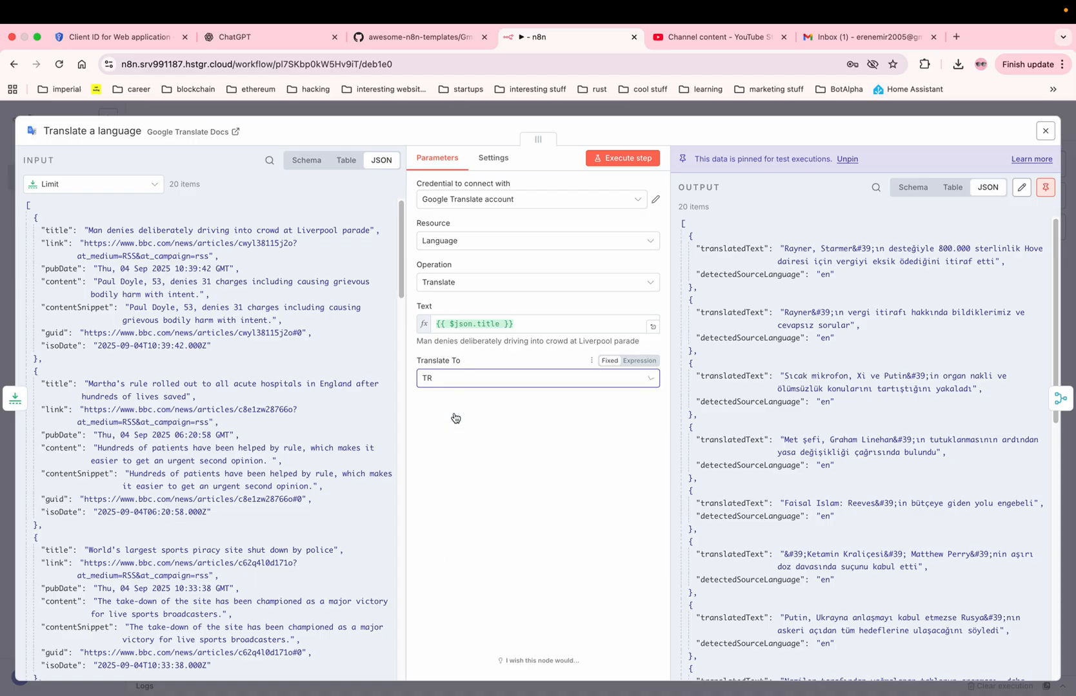
click(451, 349)
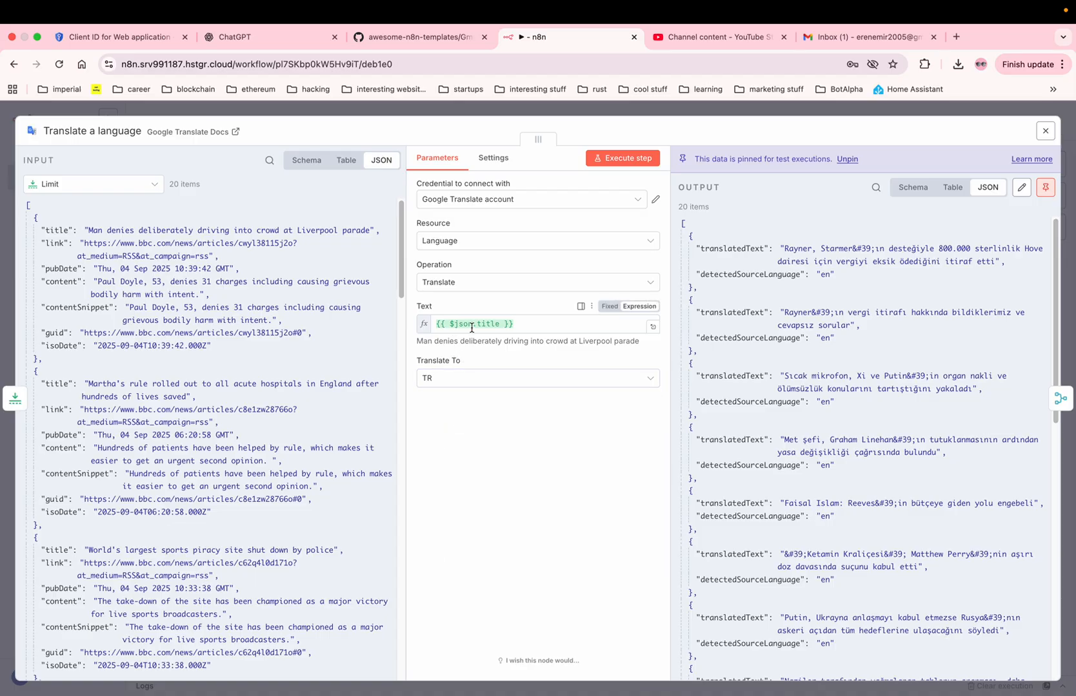
click(493, 325)
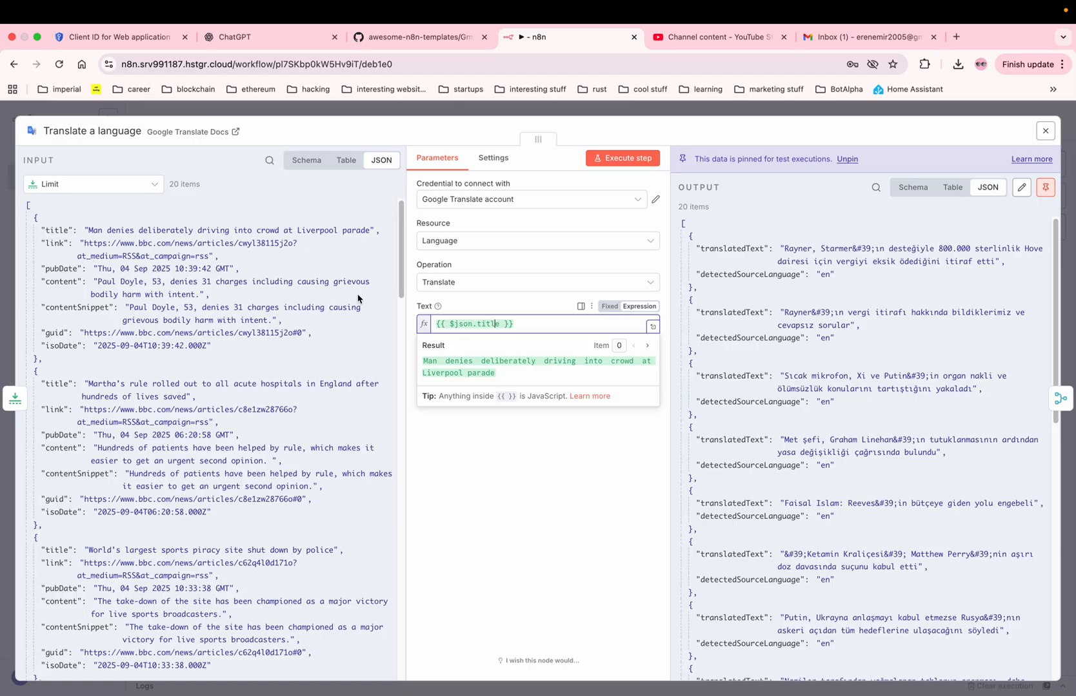
click(521, 488)
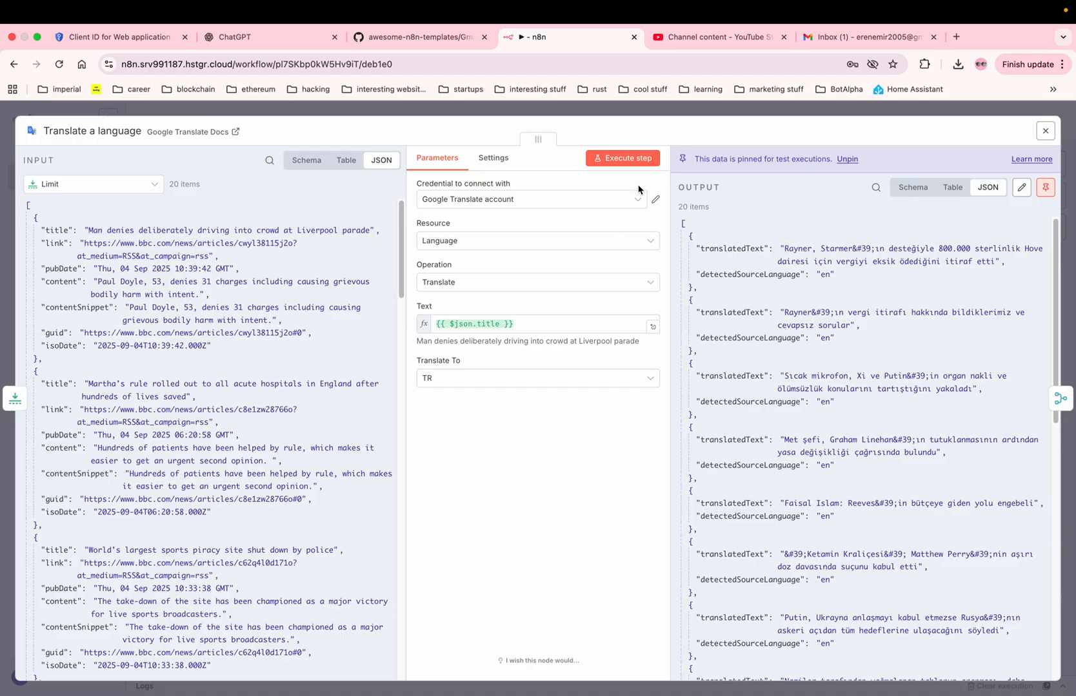
Execute the Translate a language node, replacing its old pinned data, and pin the new output.
click(622, 158)
click(624, 423)
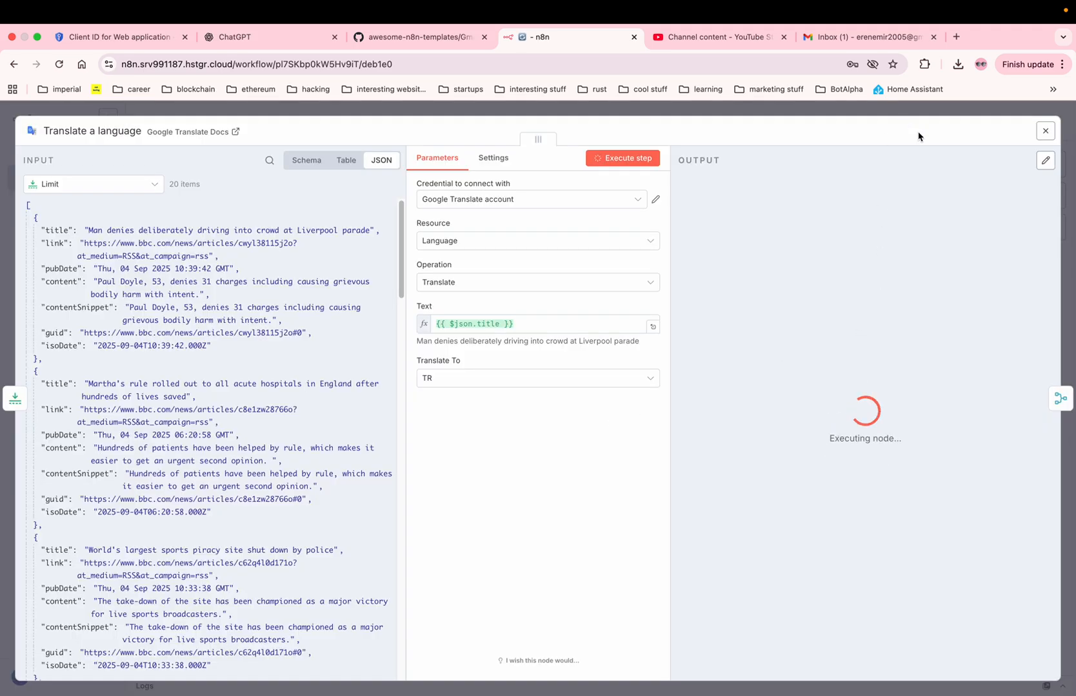
click(1045, 160)
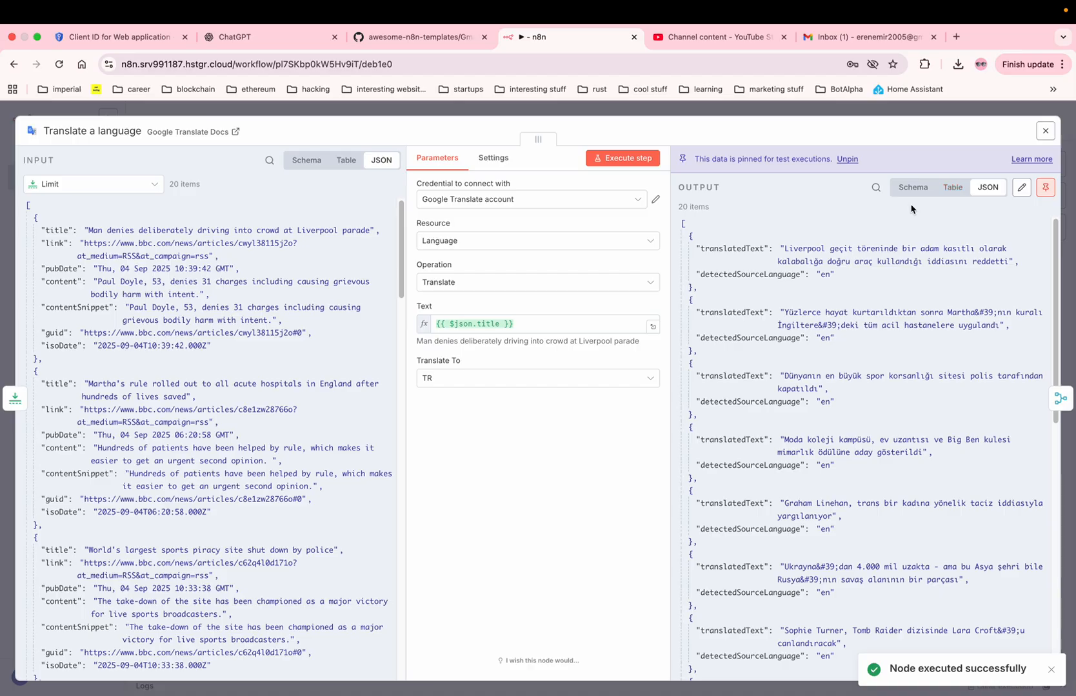
Examine the translated titles in the output and close the Translate a language node.
drag(783, 249, 1015, 271)
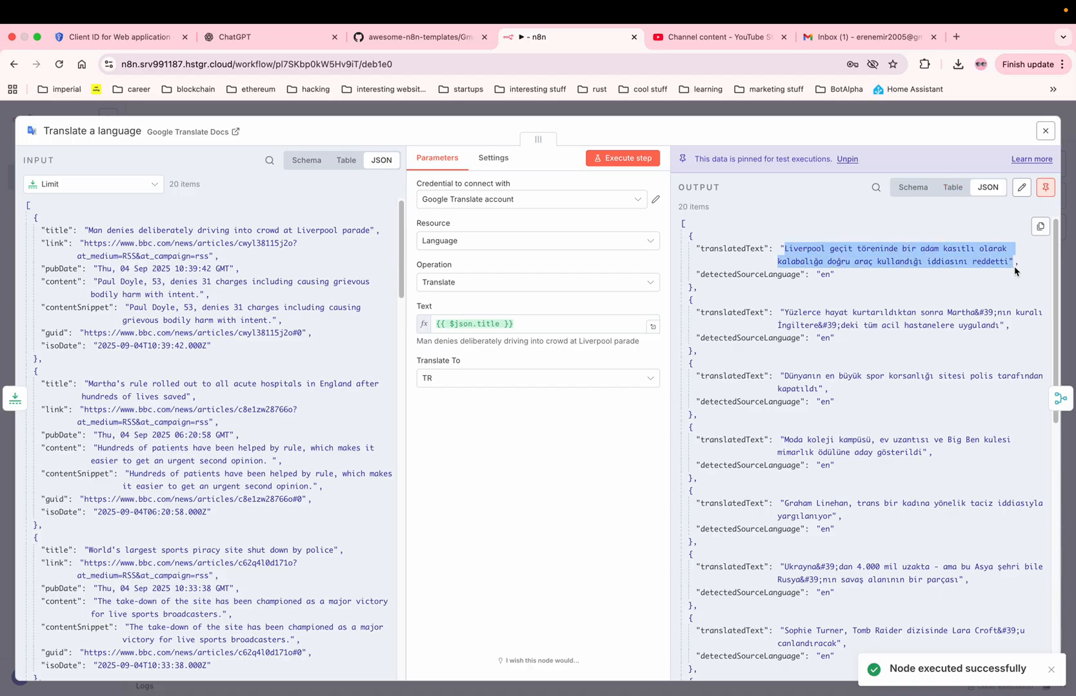
click(1010, 264)
scroll(941, 306, down, 1)
scroll(941, 306, up, 1)
click(1043, 135)
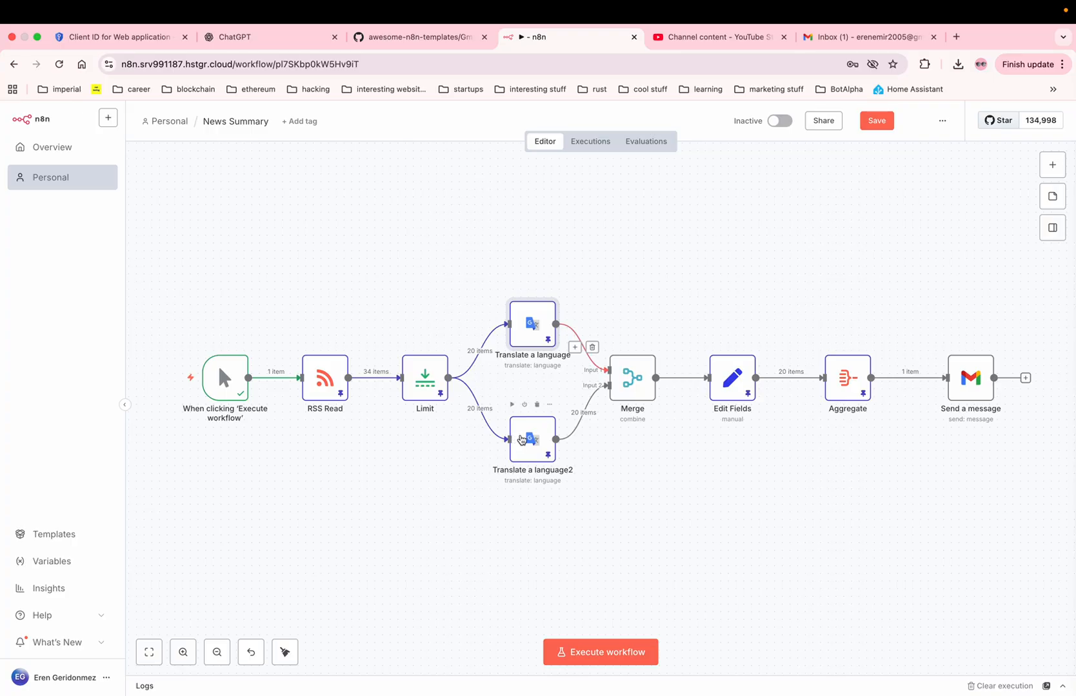
Open the Translate a language2 node and review the {{ $json.content }} expression in its Text parameter.
double_click(525, 438)
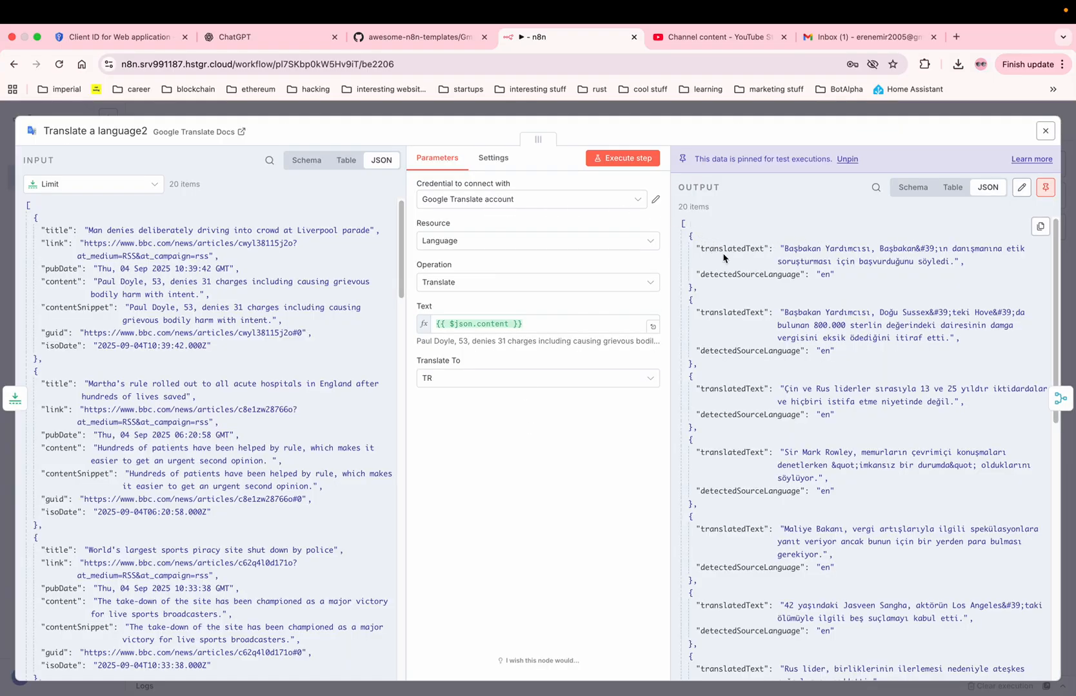
click(483, 325)
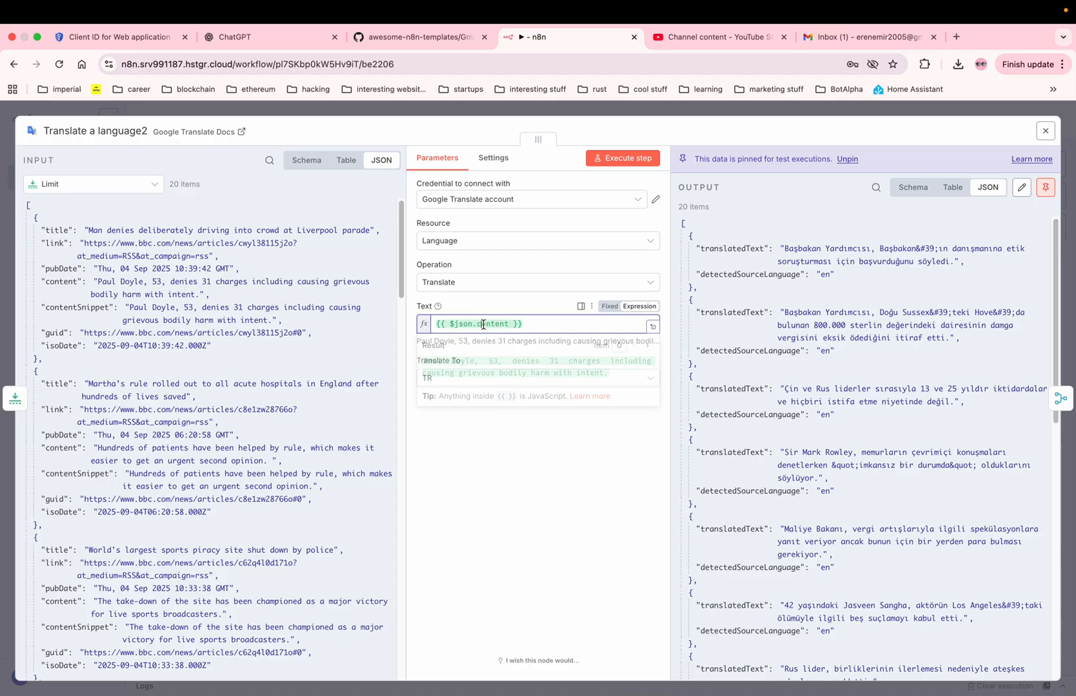
click(484, 438)
Execute the Translate a language2 node, replacing its old pinned data, pin the new output and close the node.
click(618, 161)
click(647, 422)
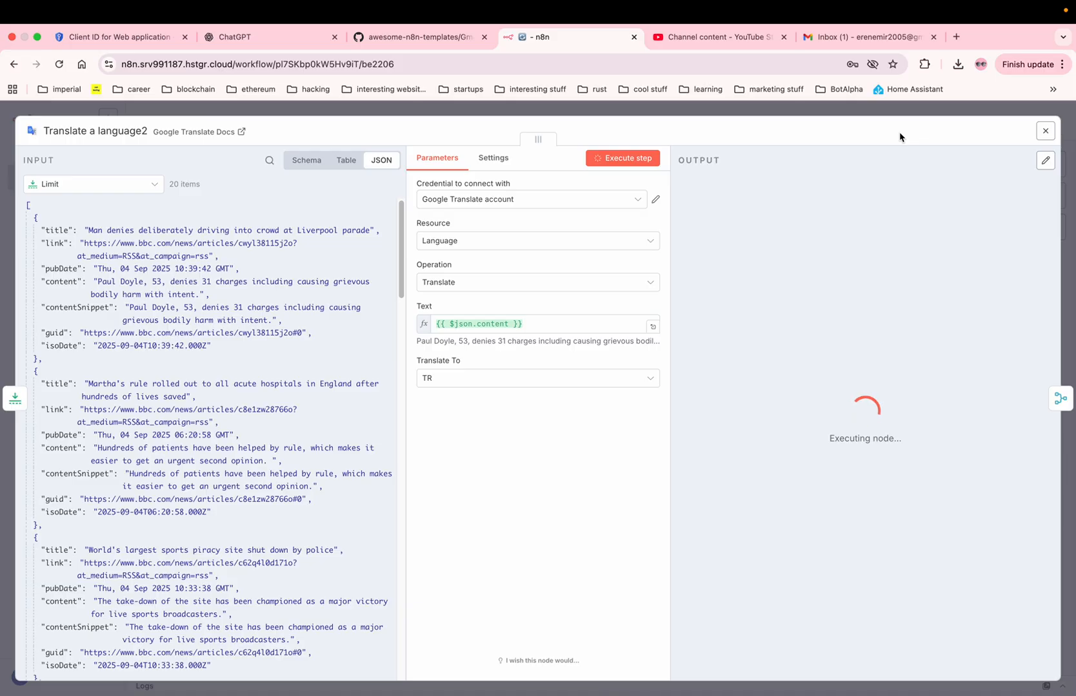
drag(784, 221, 827, 247)
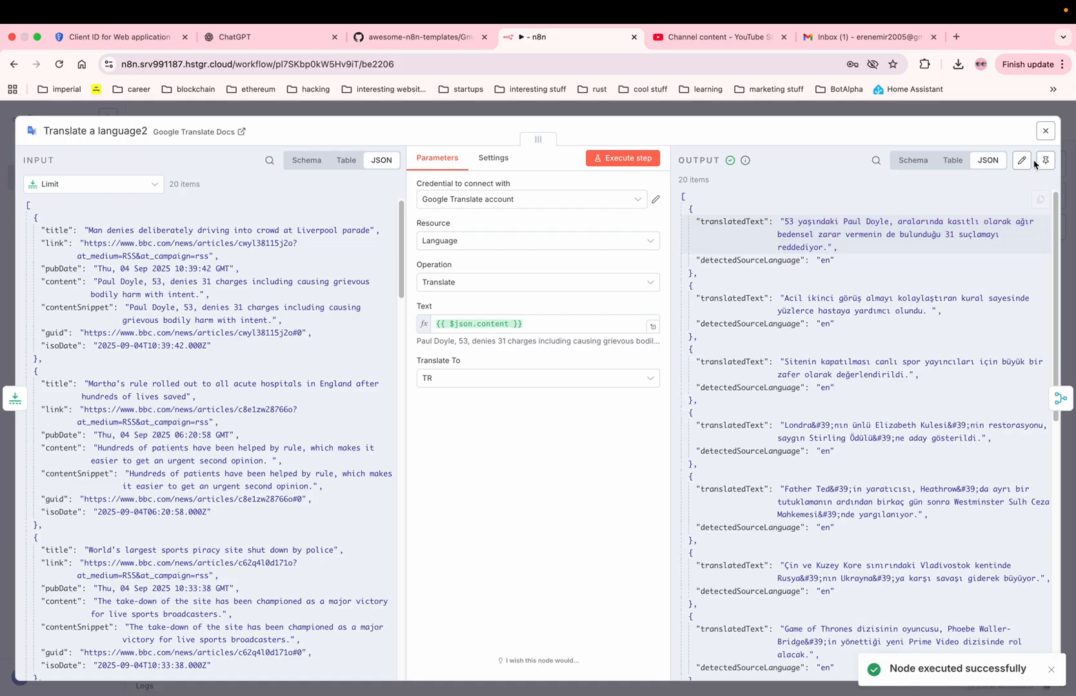
click(1045, 160)
click(1045, 131)
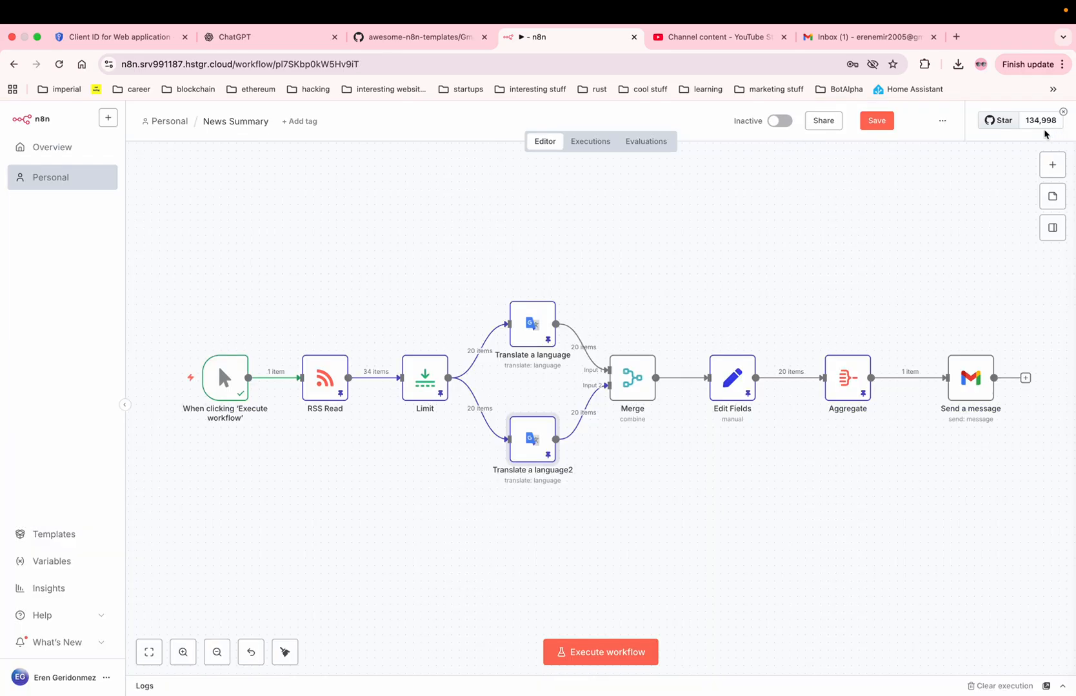
Examine the Merge node's Combine by Position setup and its inputs from Translate a language and Translate a language2.
scroll(683, 323, right, 1)
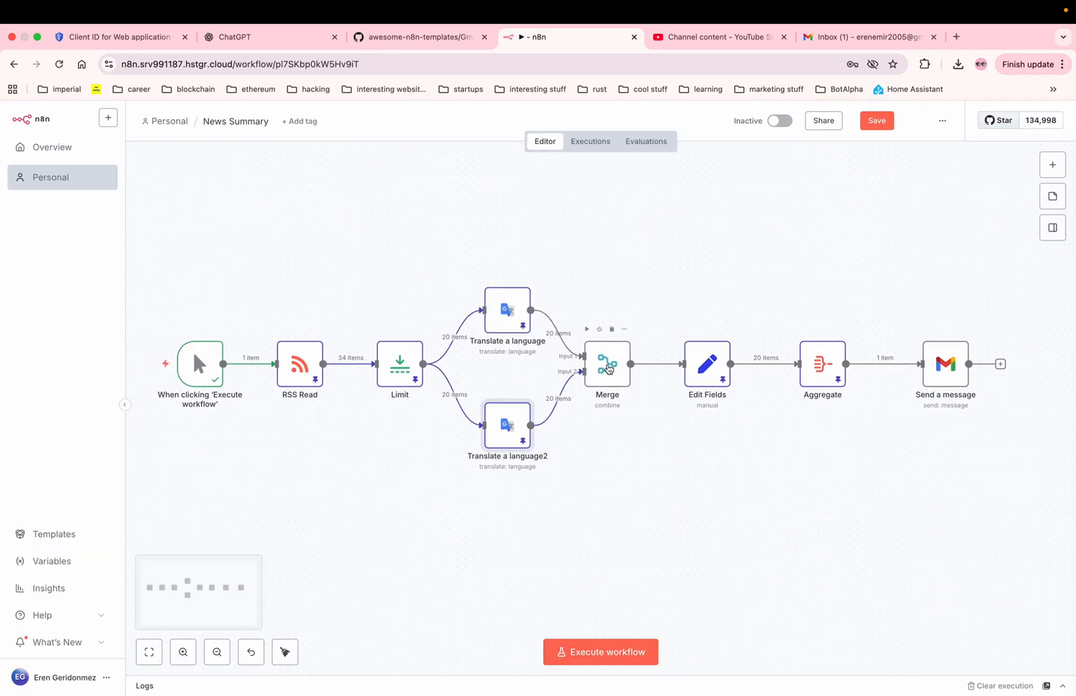
double_click(607, 365)
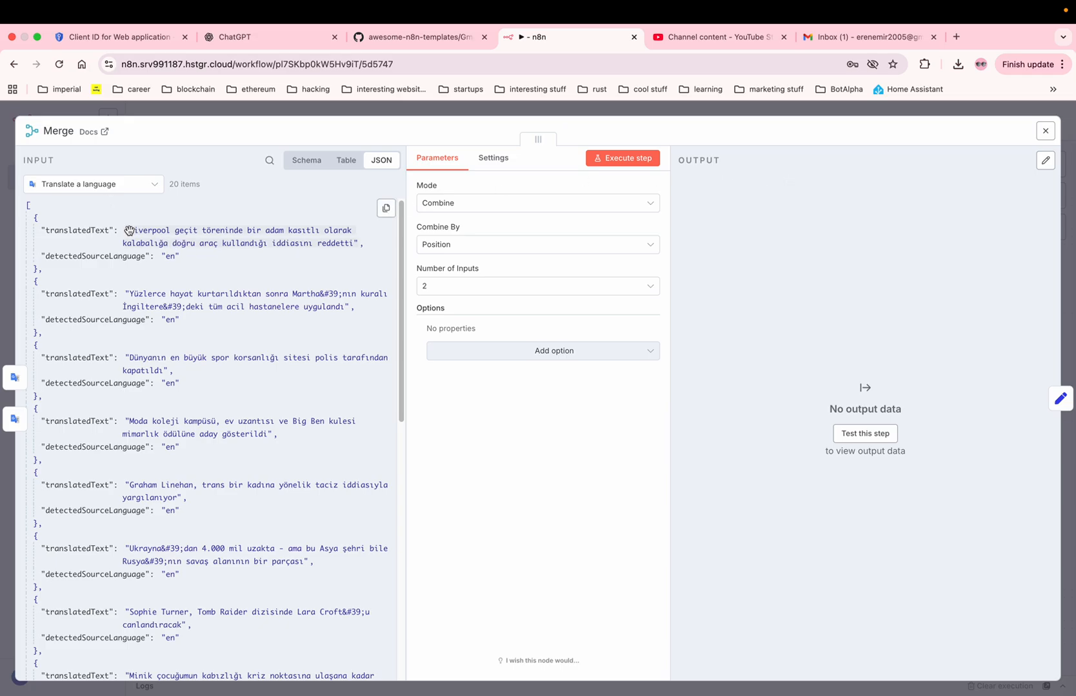
click(109, 186)
click(101, 237)
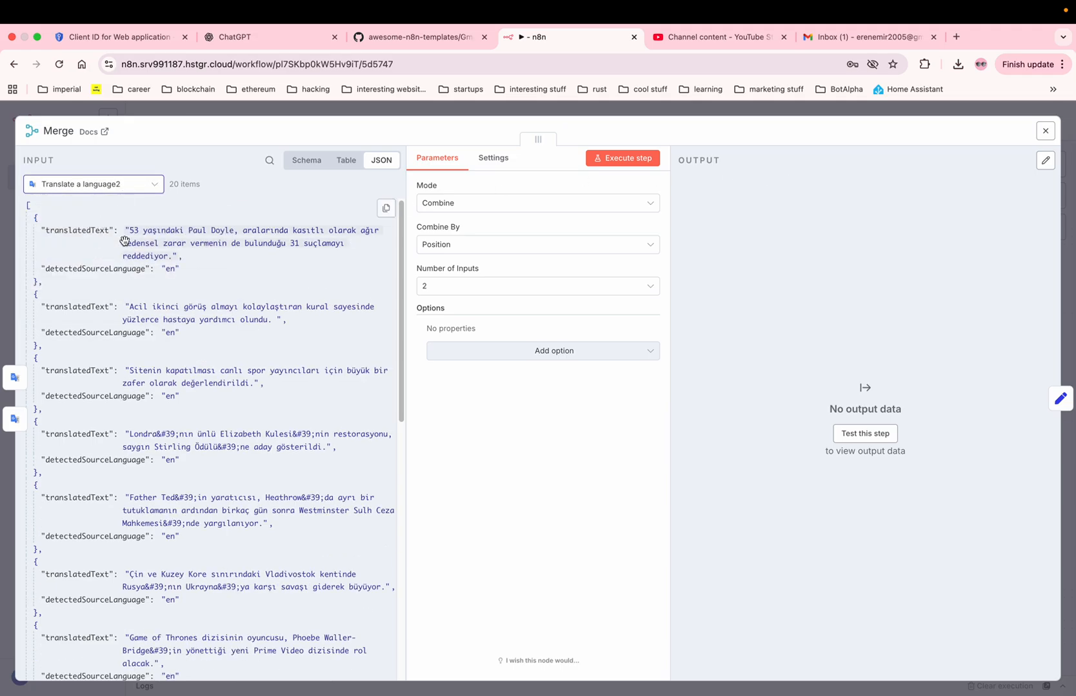
click(1045, 131)
Examine how the Edit Fields node maps translatedTitle and translatedContent from the two translation nodes, and close it.
double_click(692, 359)
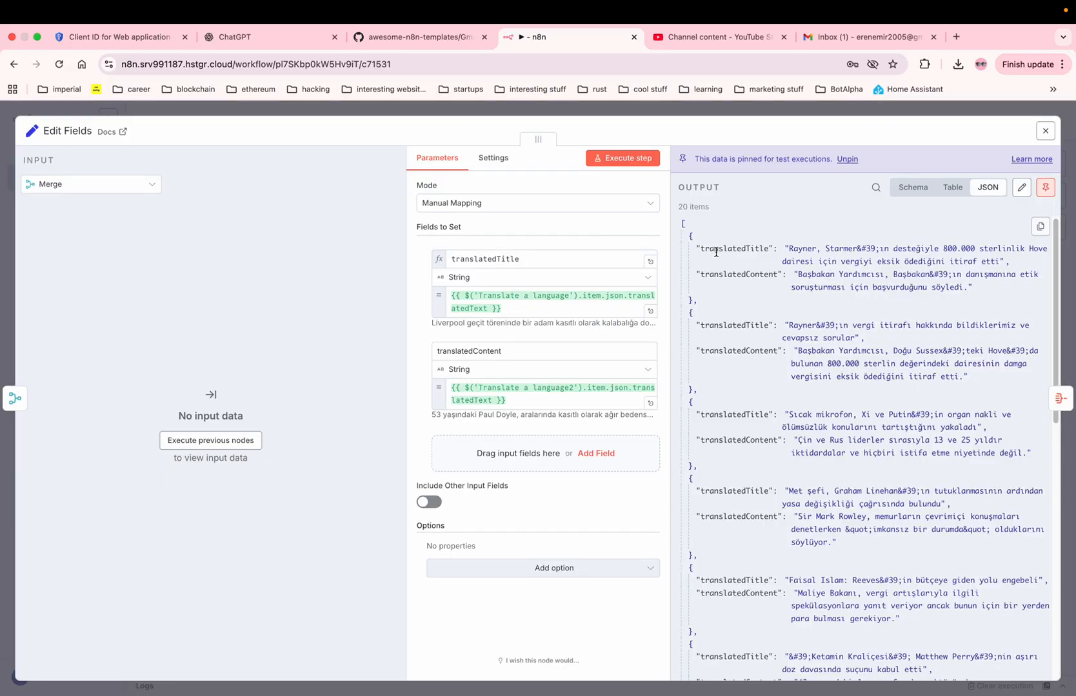
double_click(720, 275)
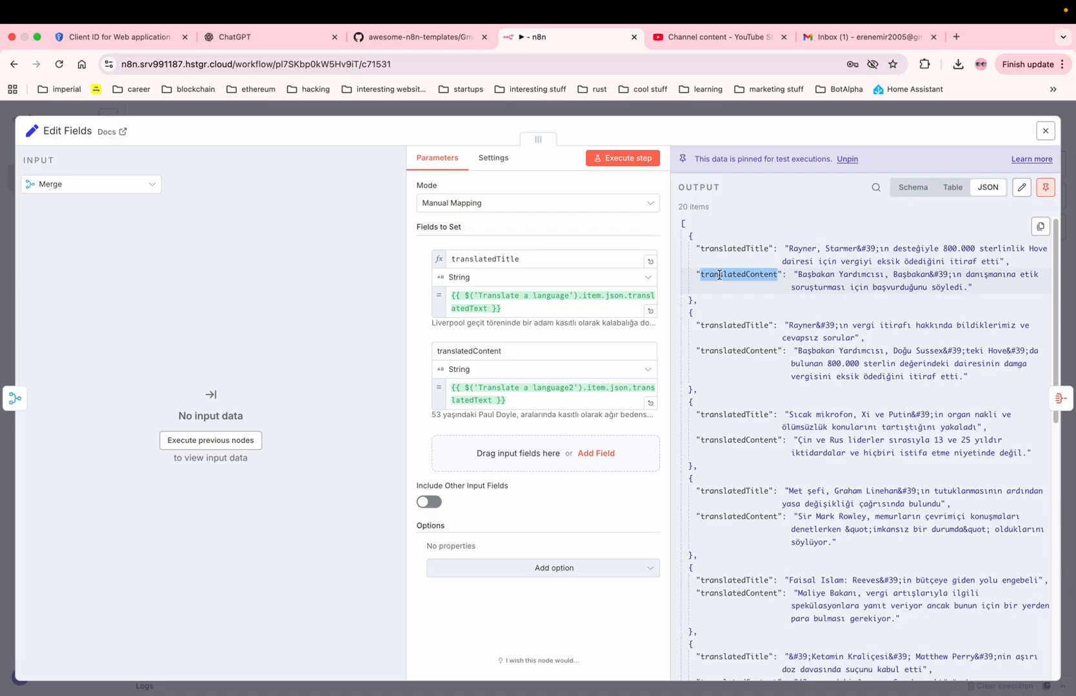
drag(719, 276, 501, 456)
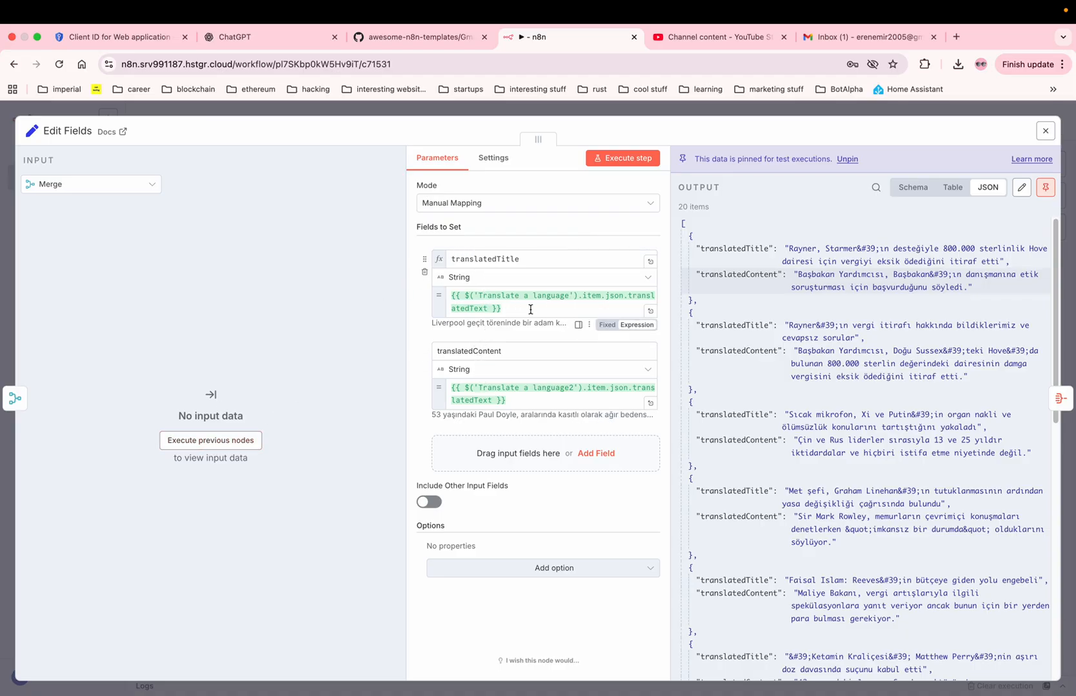
click(1045, 131)
Choose All Item Data (Into a Single List) in the Aggregate node, review the data list in its output, and close it.
scroll(825, 280, right, 3)
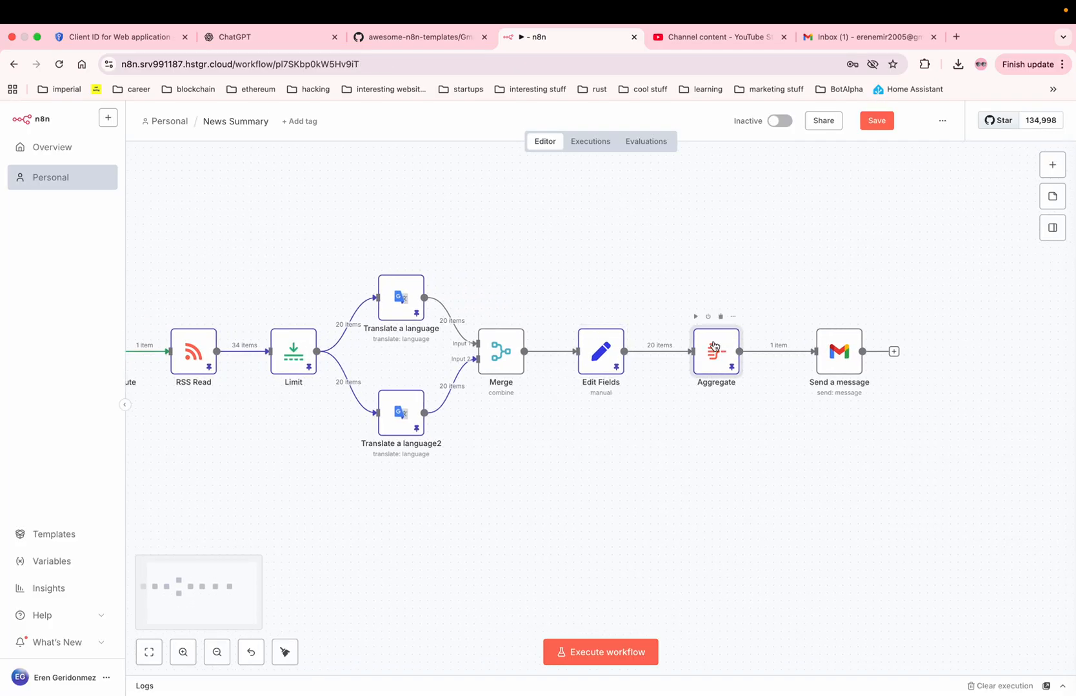
double_click(712, 347)
click(1044, 132)
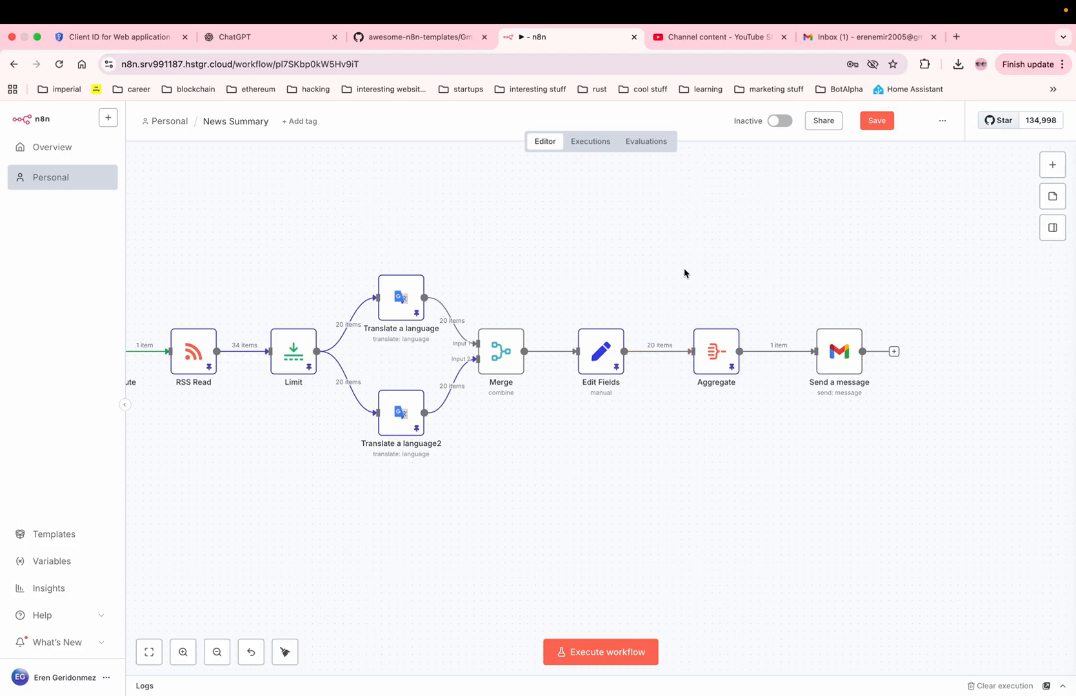
mouse_move(711, 345)
mouse_down()
mouse_move(725, 364)
mouse_move(712, 421)
mouse_move(720, 341)
mouse_up()
double_click(711, 351)
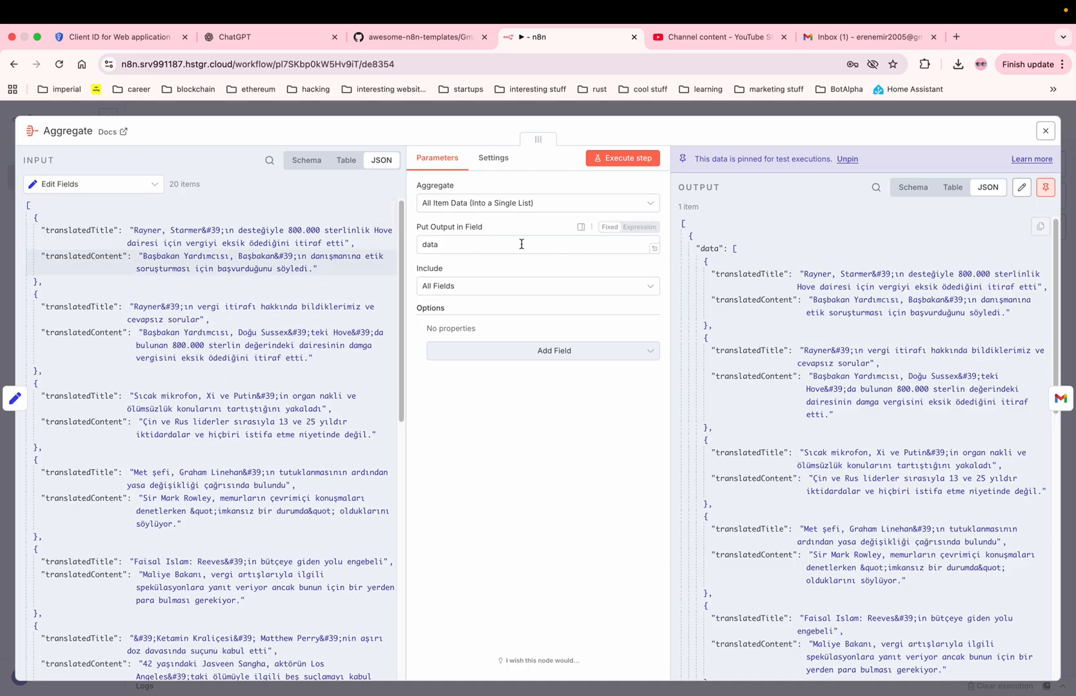
click(456, 205)
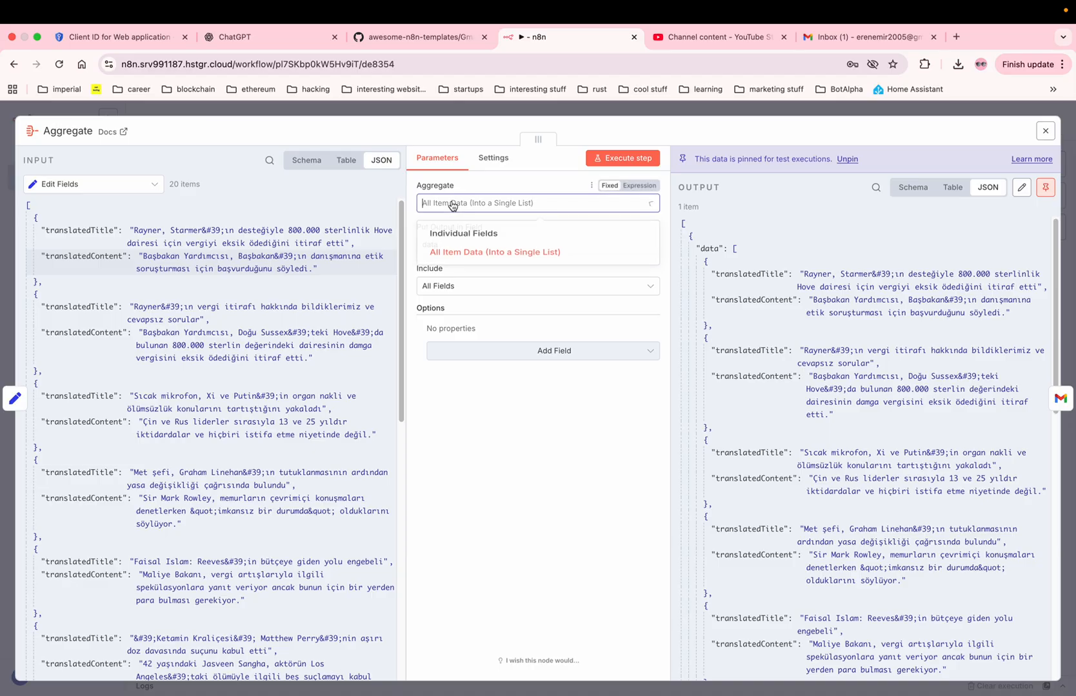
click(471, 258)
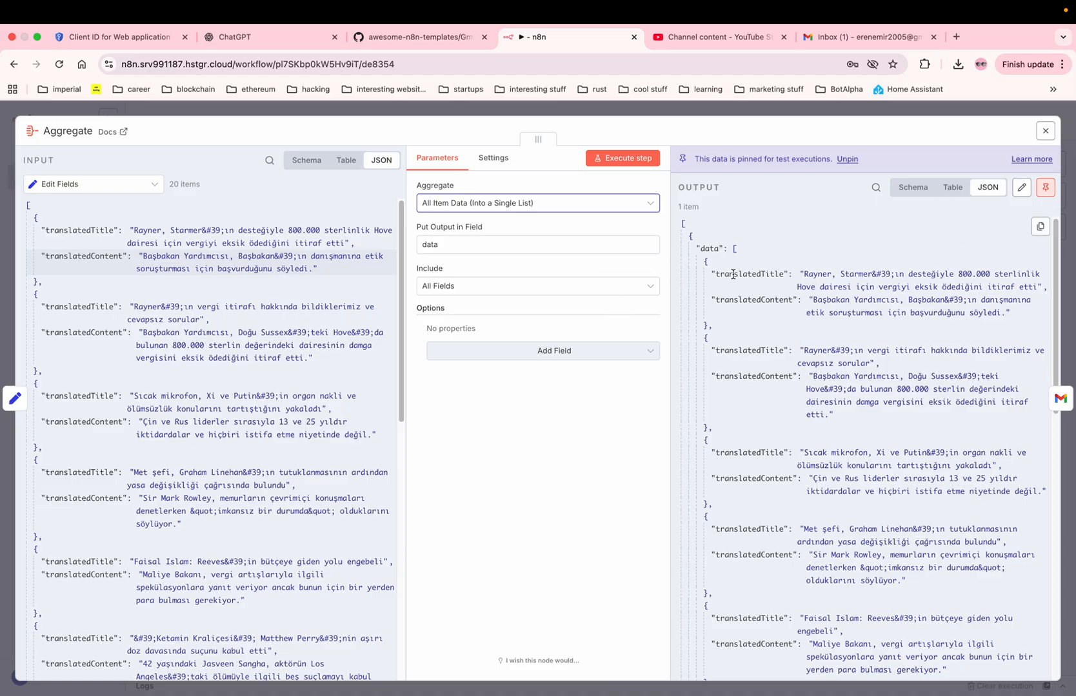
click(1044, 131)
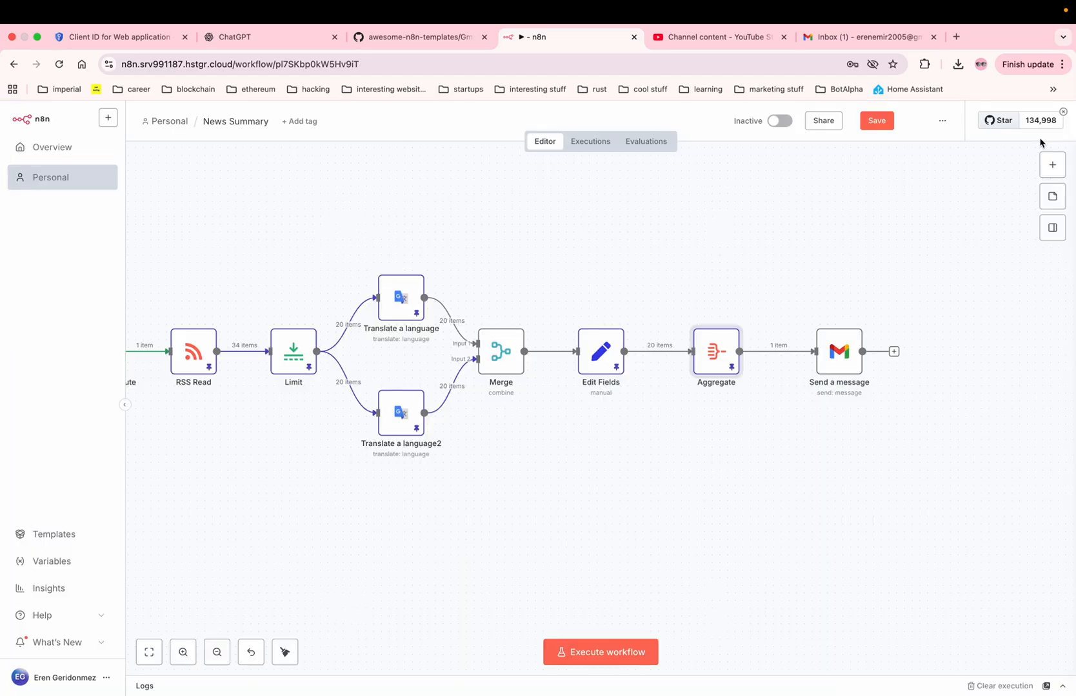
Check the credential choices of the Send a message node, and open the API library in Google Cloud.
double_click(836, 359)
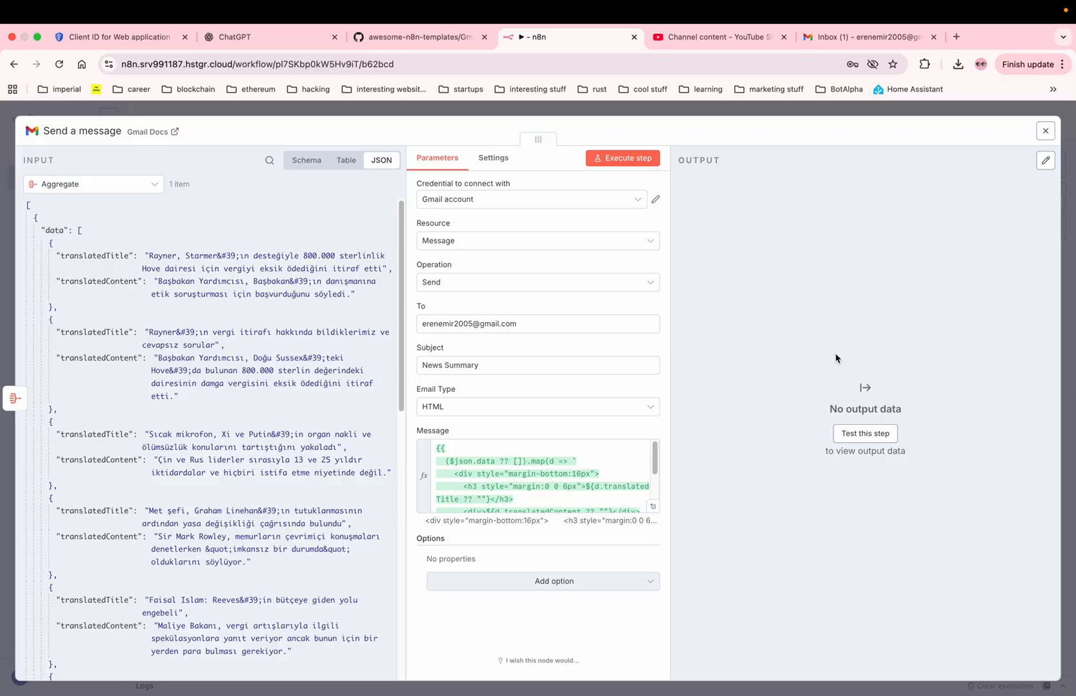
click(511, 203)
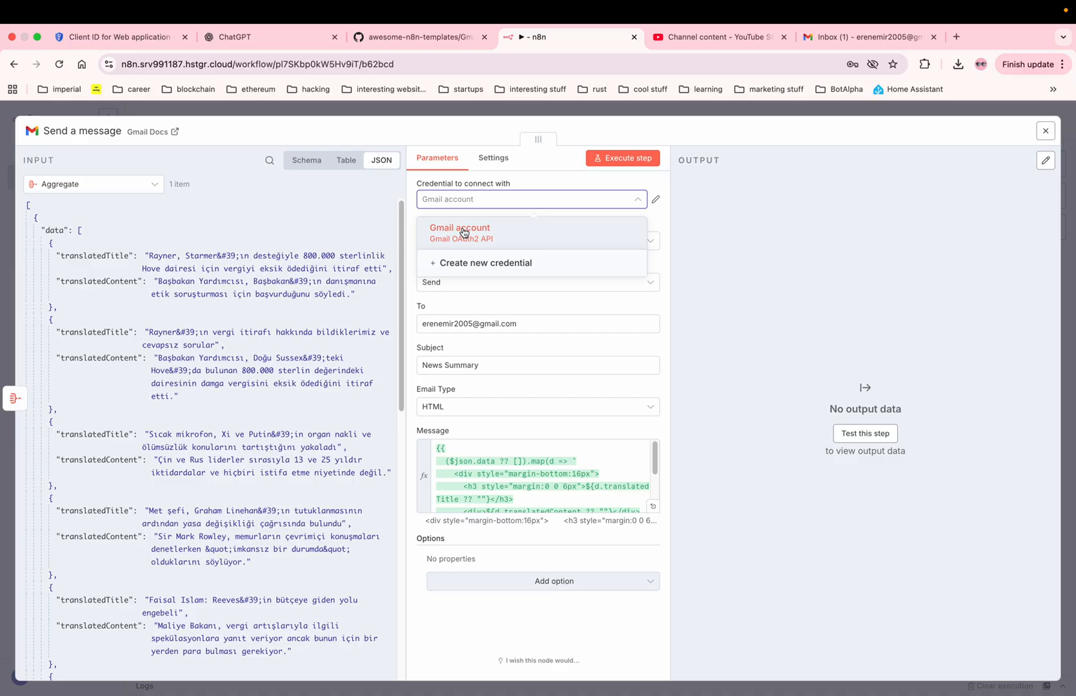
click(142, 39)
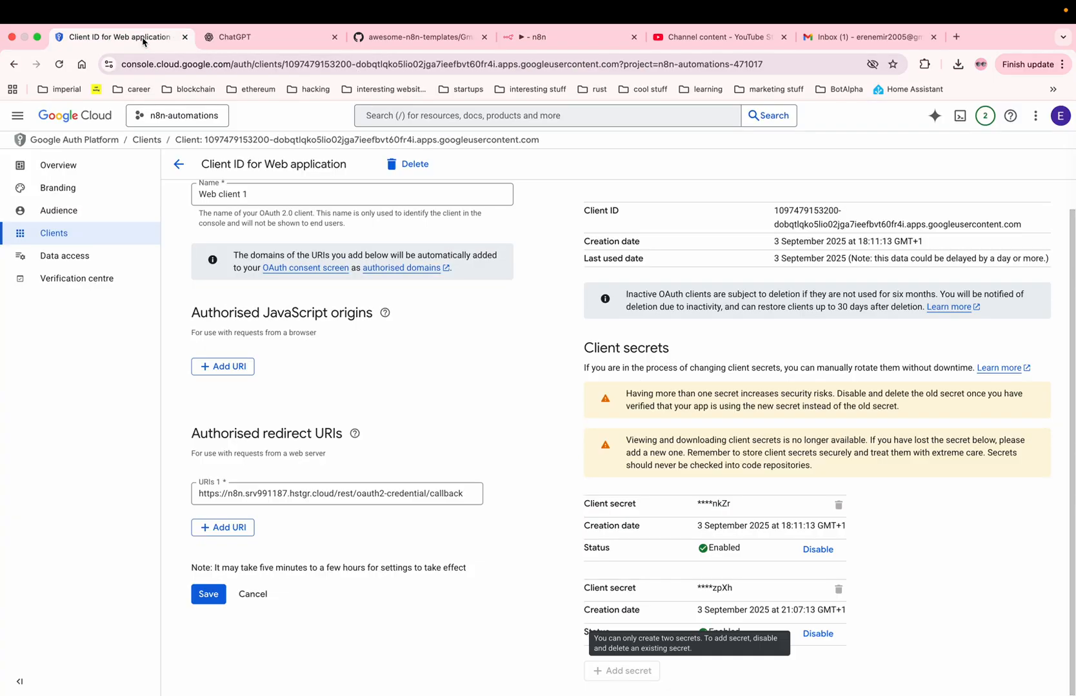
click(178, 165)
click(63, 202)
Search the API library for gmail, and check the Gmail API's management page and the project's credentials.
click(435, 293)
text(gmail)
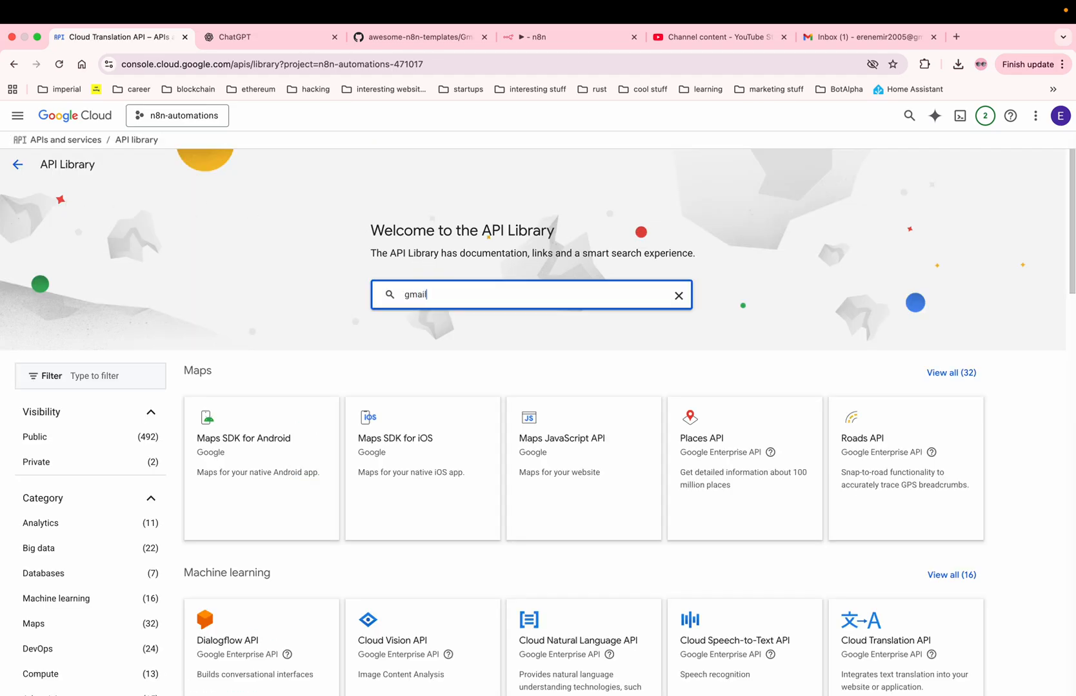
key(Return)
click(409, 287)
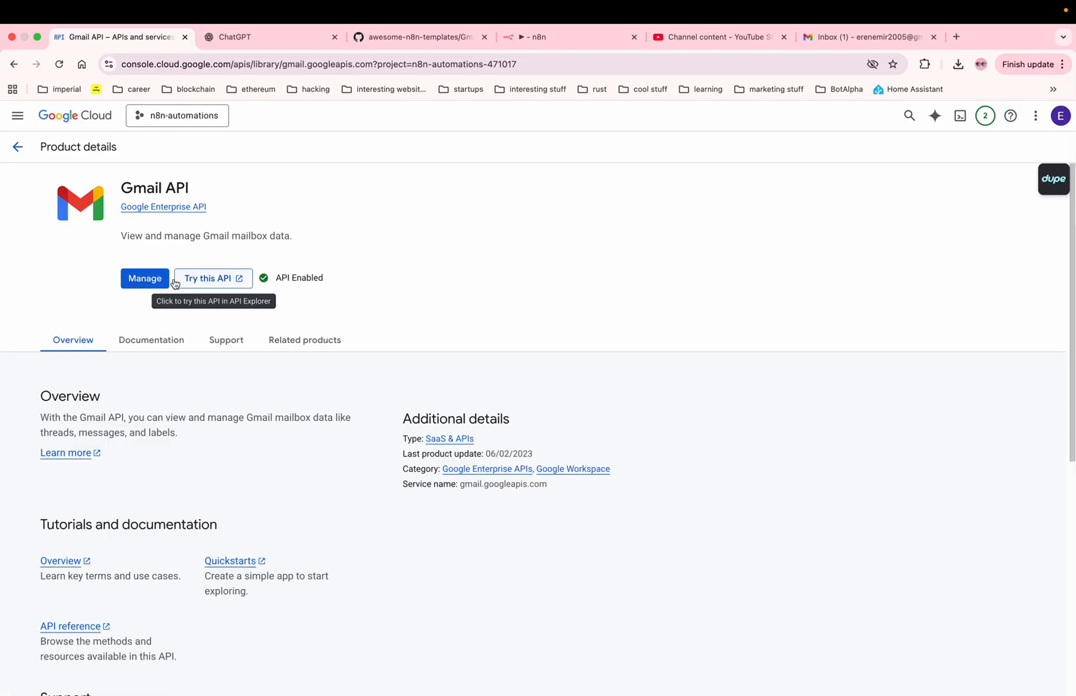
click(146, 280)
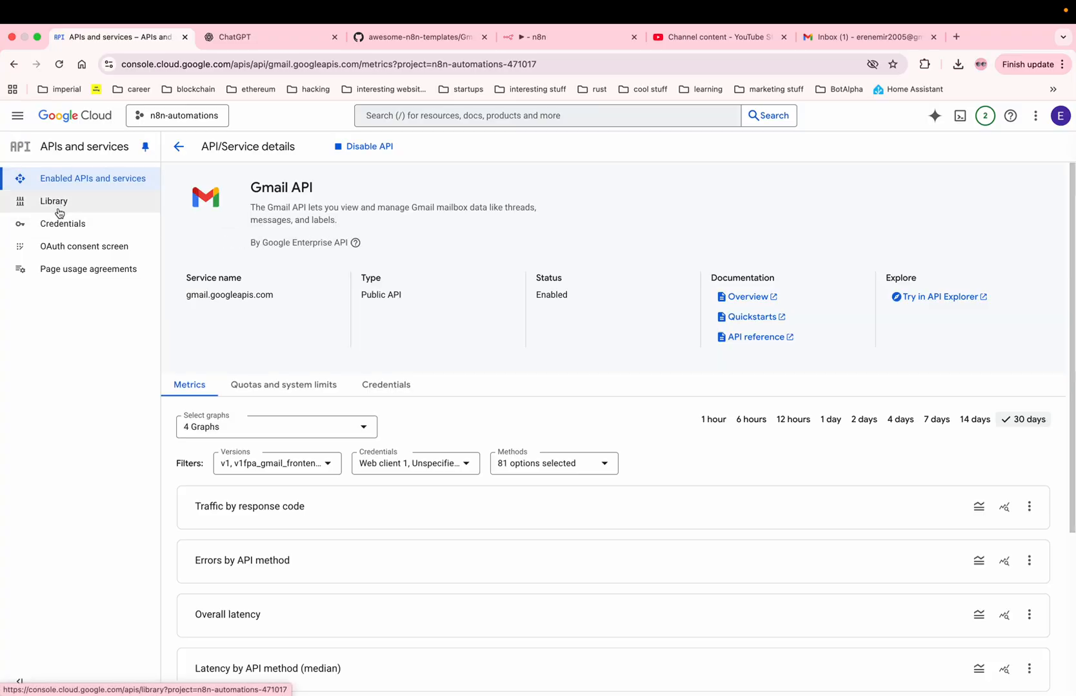
click(56, 225)
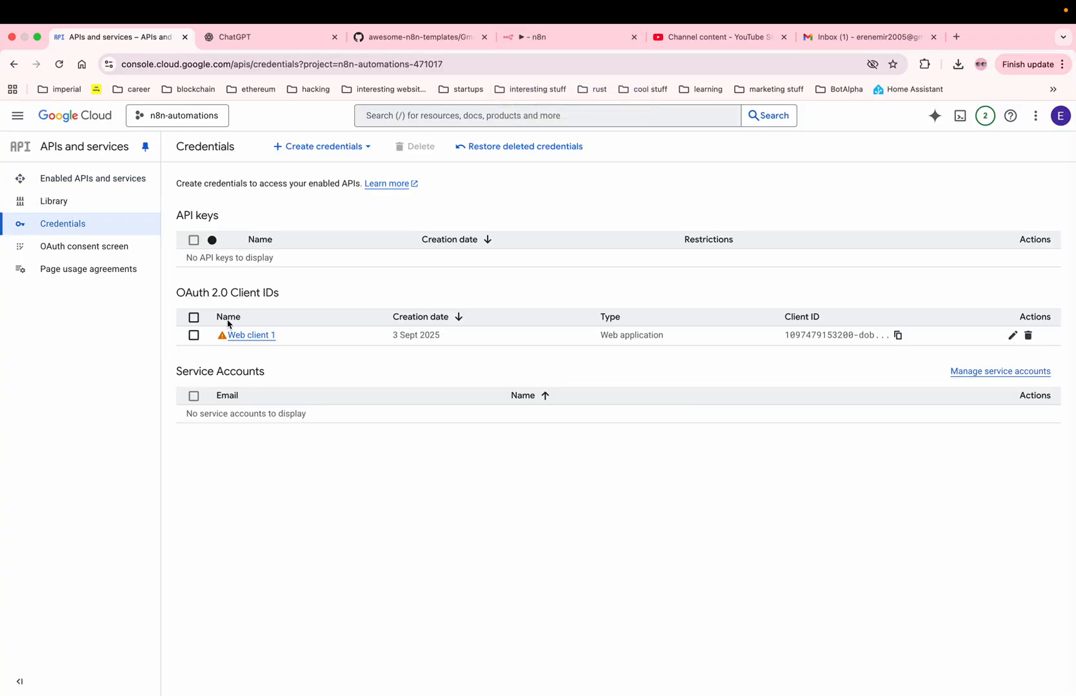
Back in n8n, choose the Gmail account credential, the Message resource and the Send operation for the Send a message node.
click(539, 32)
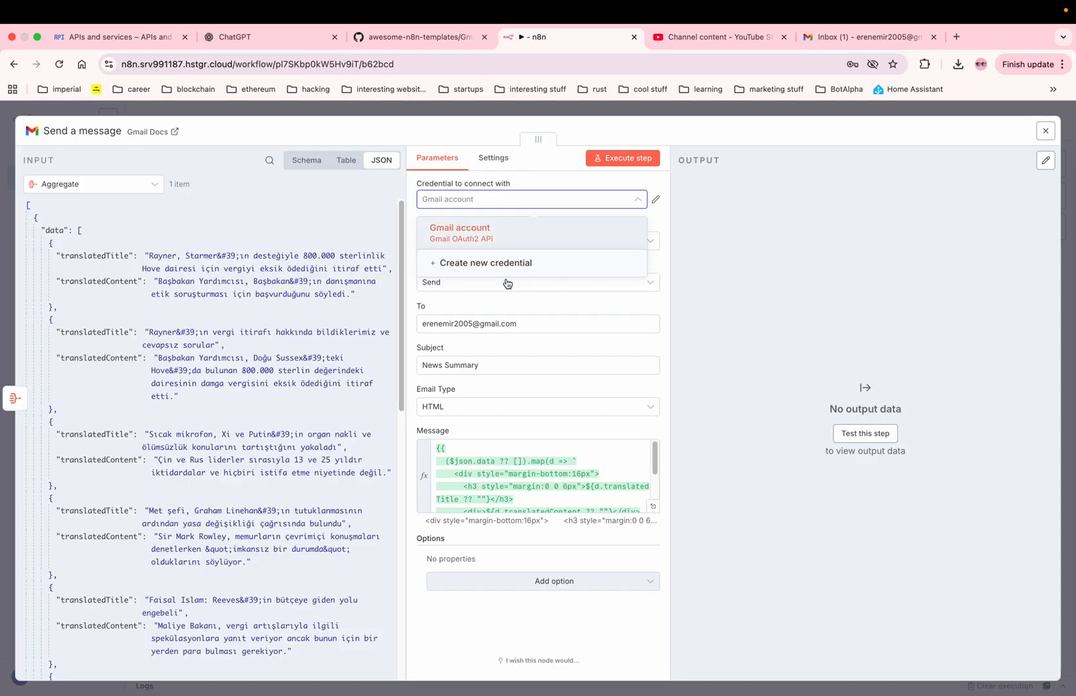
click(471, 242)
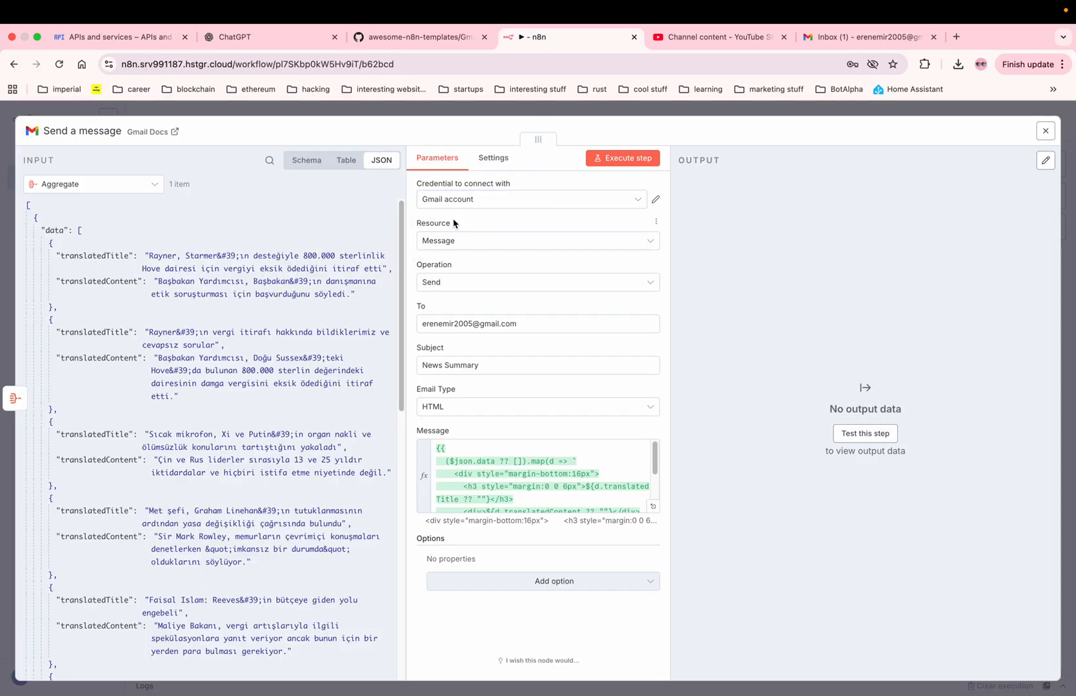
click(459, 210)
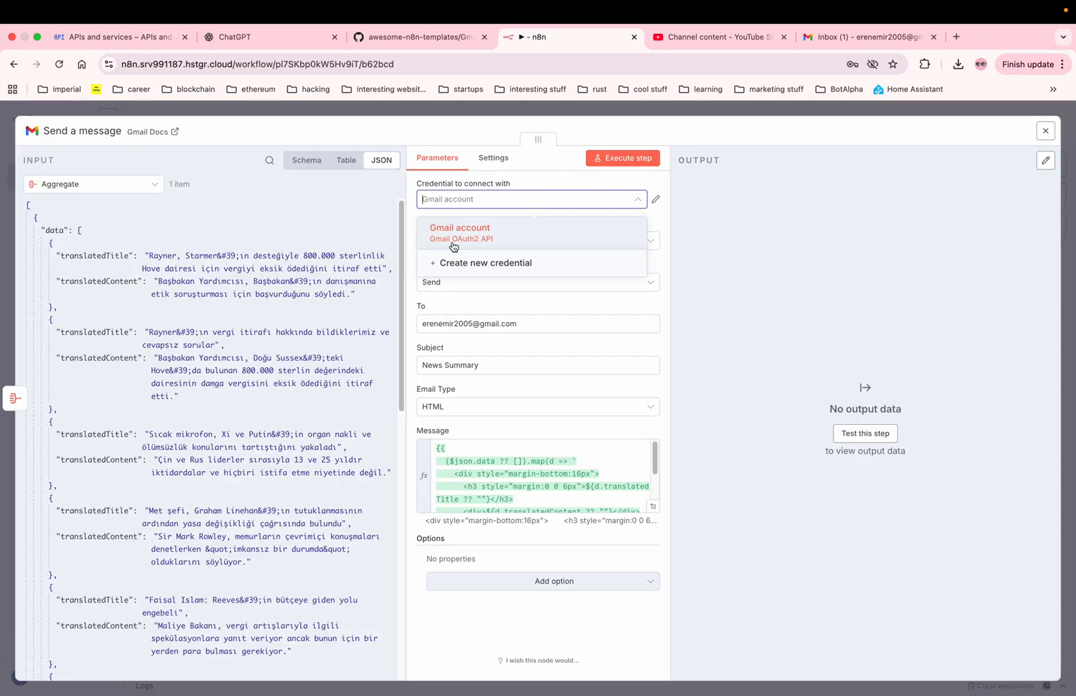
click(458, 232)
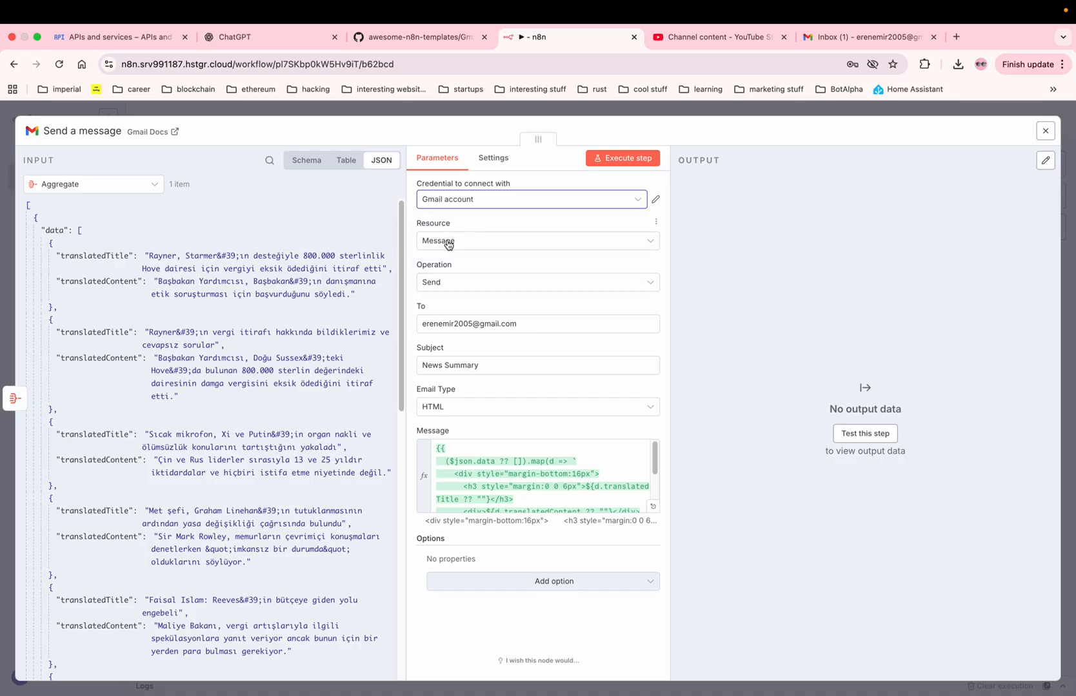
click(448, 244)
click(451, 273)
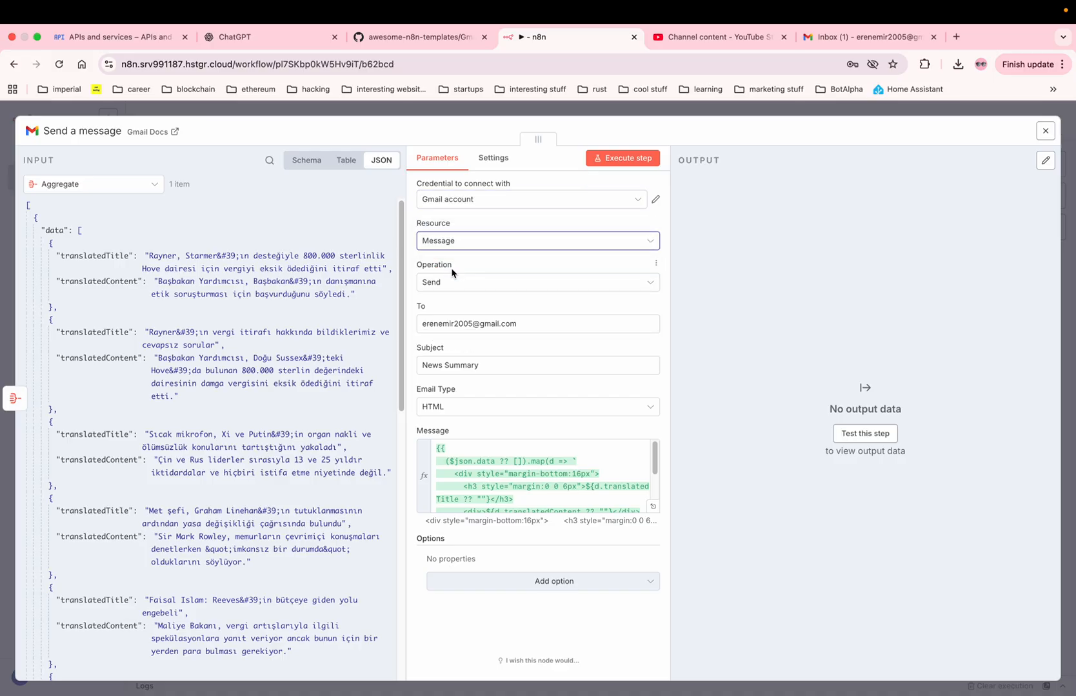
click(455, 286)
click(452, 463)
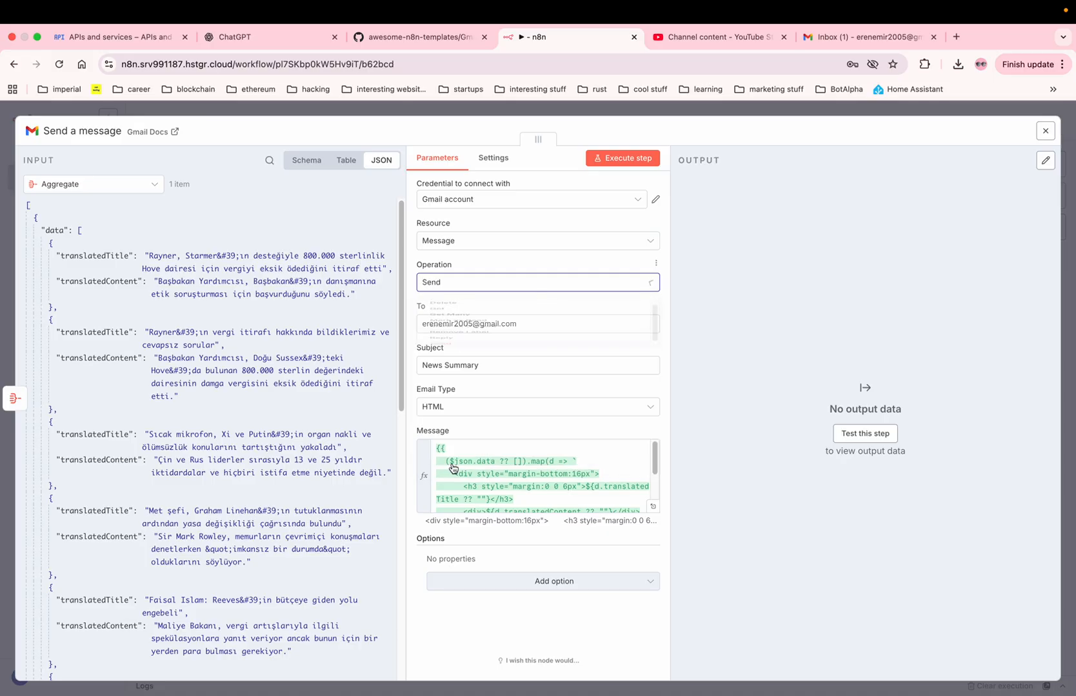
Check the recipient's e-mail address and set the message subject to Daily News Summary.
click(524, 323)
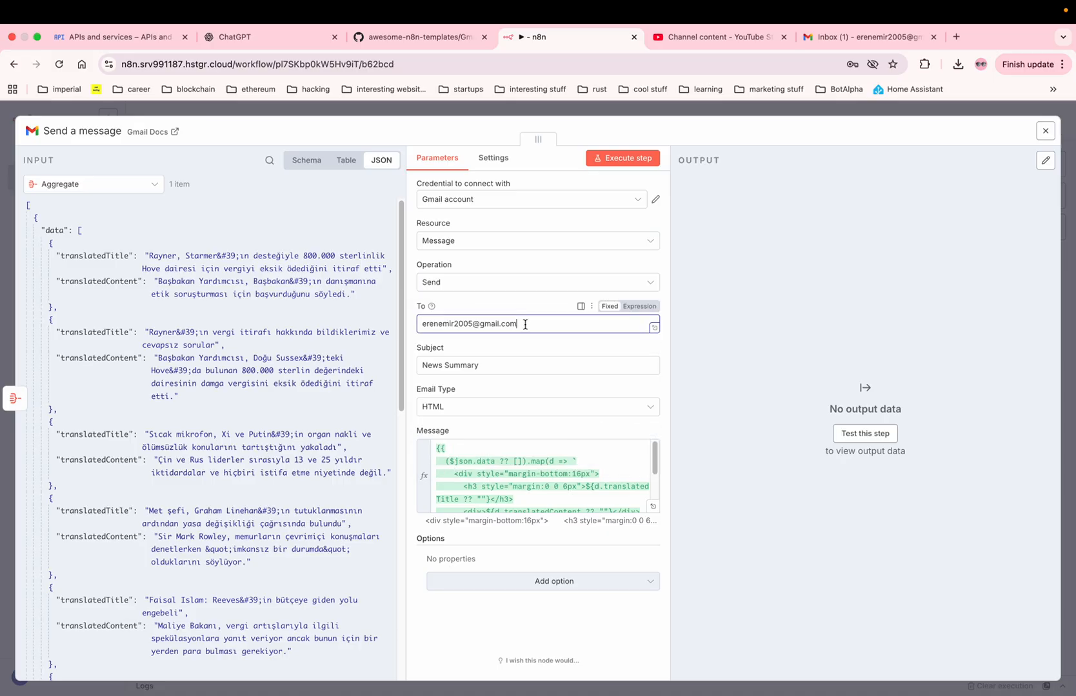
click(498, 364)
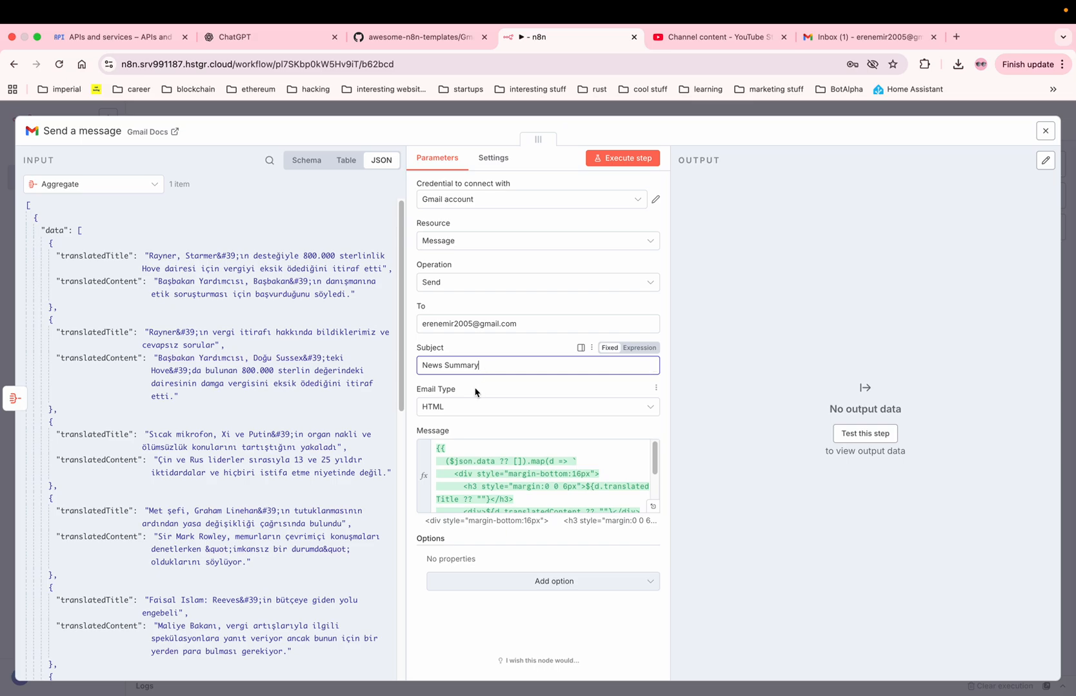
text(Daily)
Look through the HTML message expression of the Send a message node and open it in the full expression editor.
scroll(498, 471, down, 2)
scroll(499, 471, up, 2)
scroll(497, 471, down, 1)
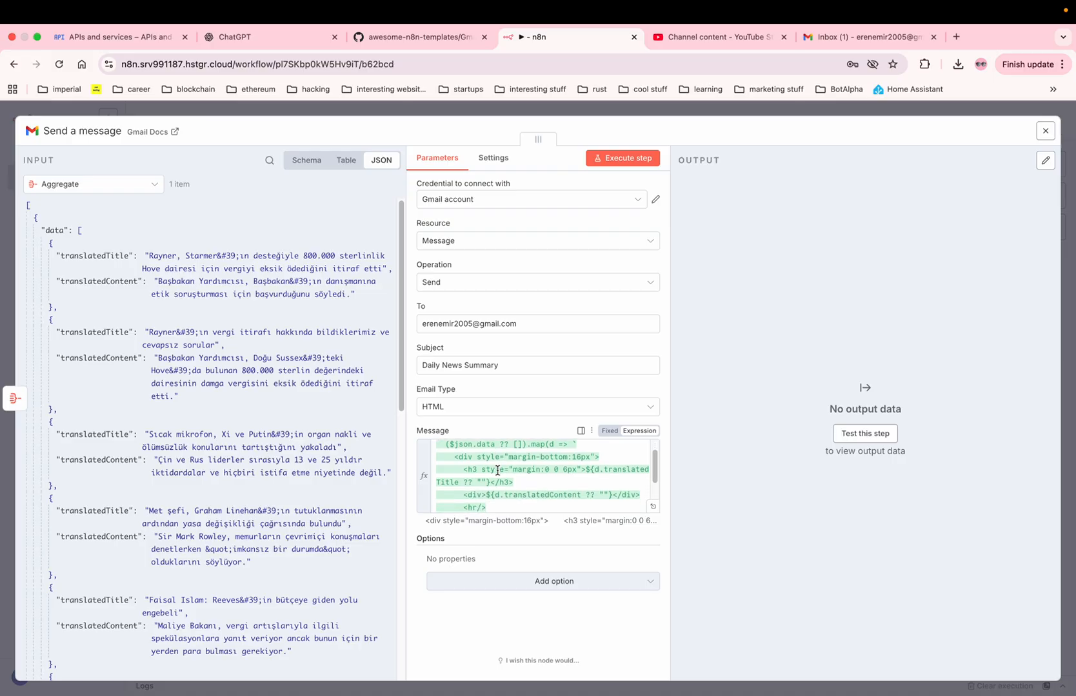
scroll(567, 490, up, 2)
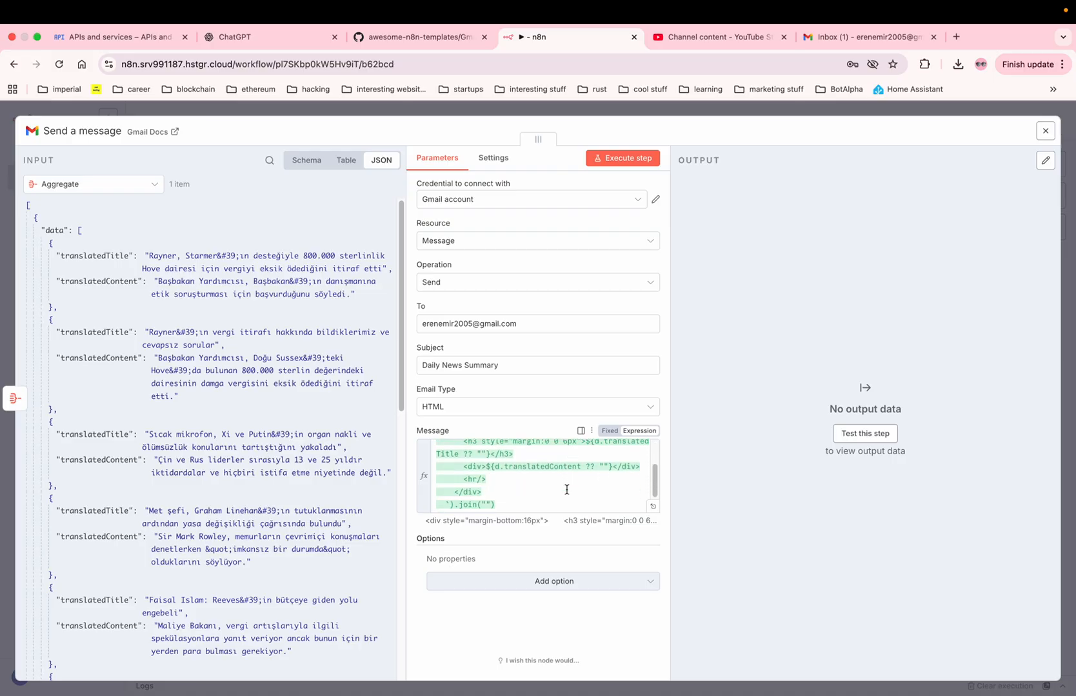
click(654, 506)
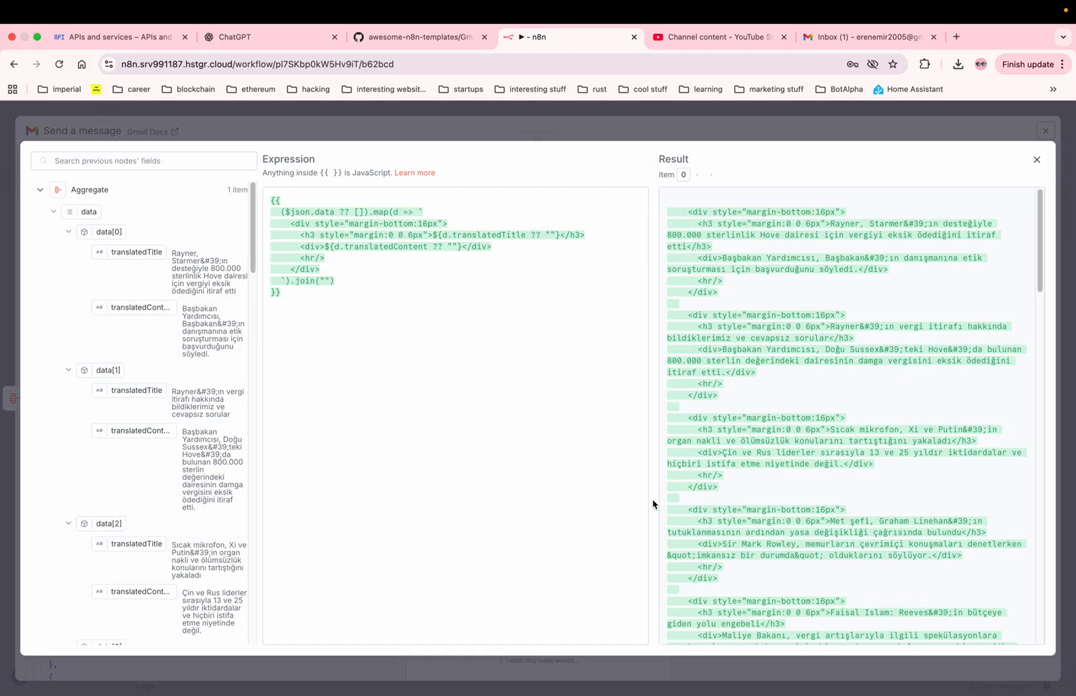
Examine the message expression's HTML template and its rendered result through the last news item, and close the editor and the Send a message node.
drag(288, 213, 340, 263)
click(341, 265)
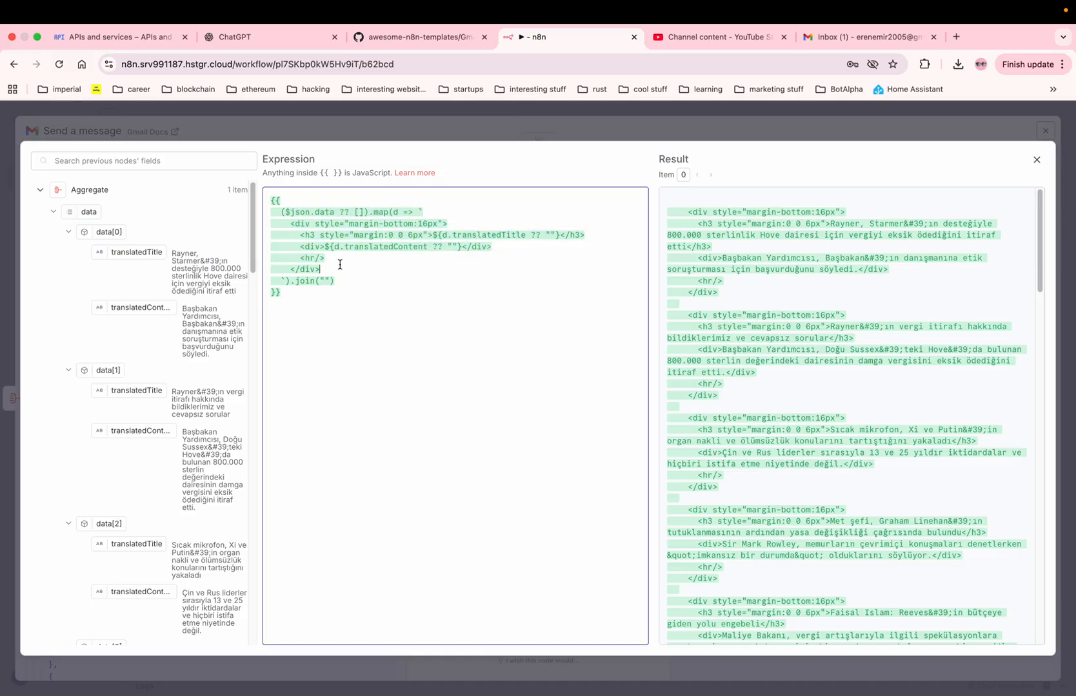
scroll(792, 259, down, 1)
scroll(792, 258, up, 1)
scroll(688, 211, down, 15)
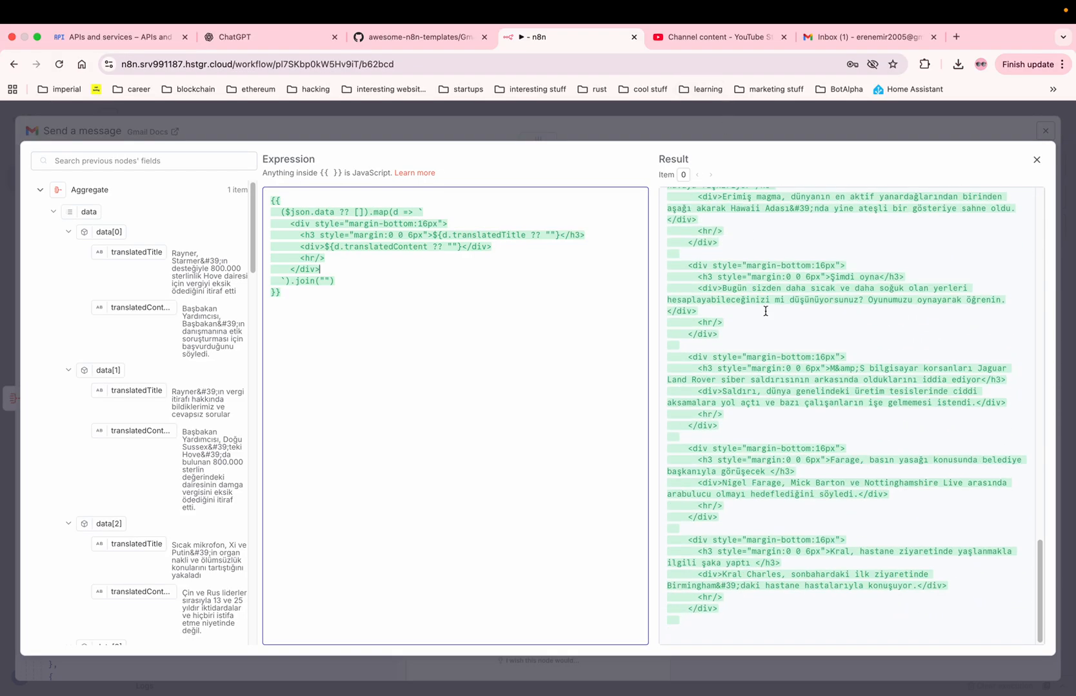
click(1035, 160)
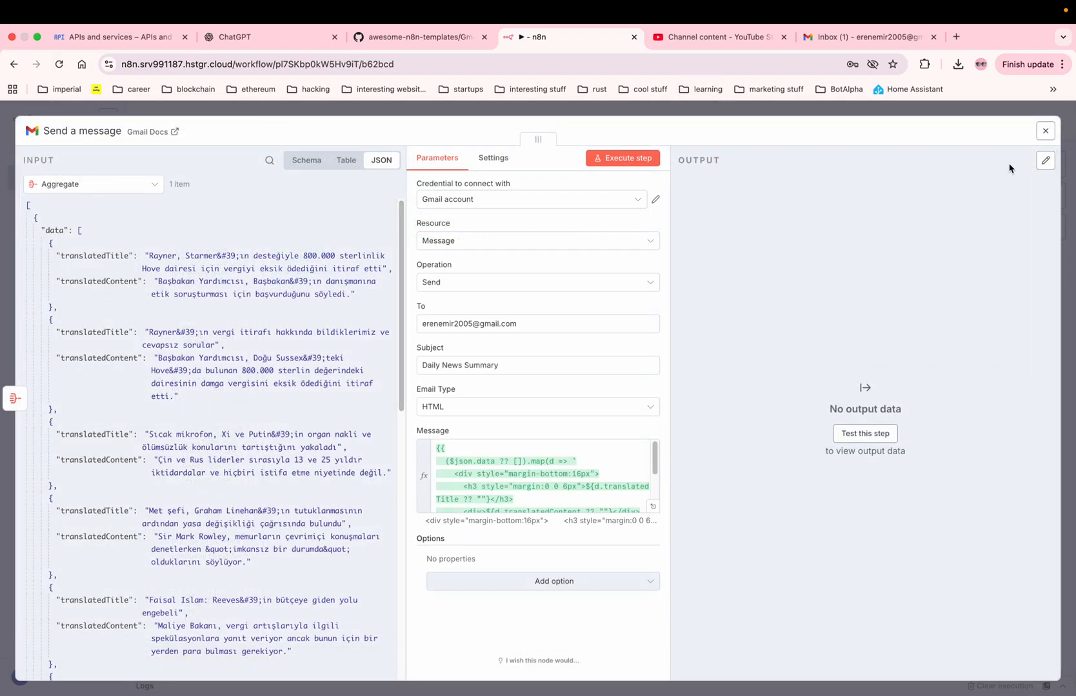
click(1044, 131)
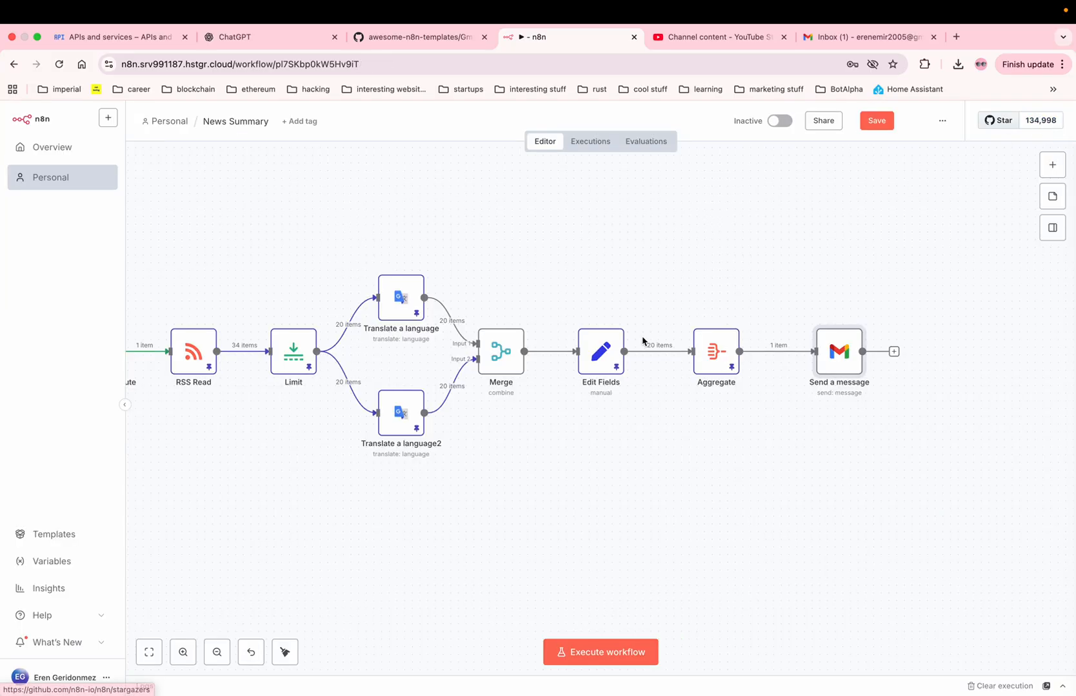
Execute the whole News Summary workflow to send the translated news by e-mail.
scroll(612, 454, left, 3)
click(599, 655)
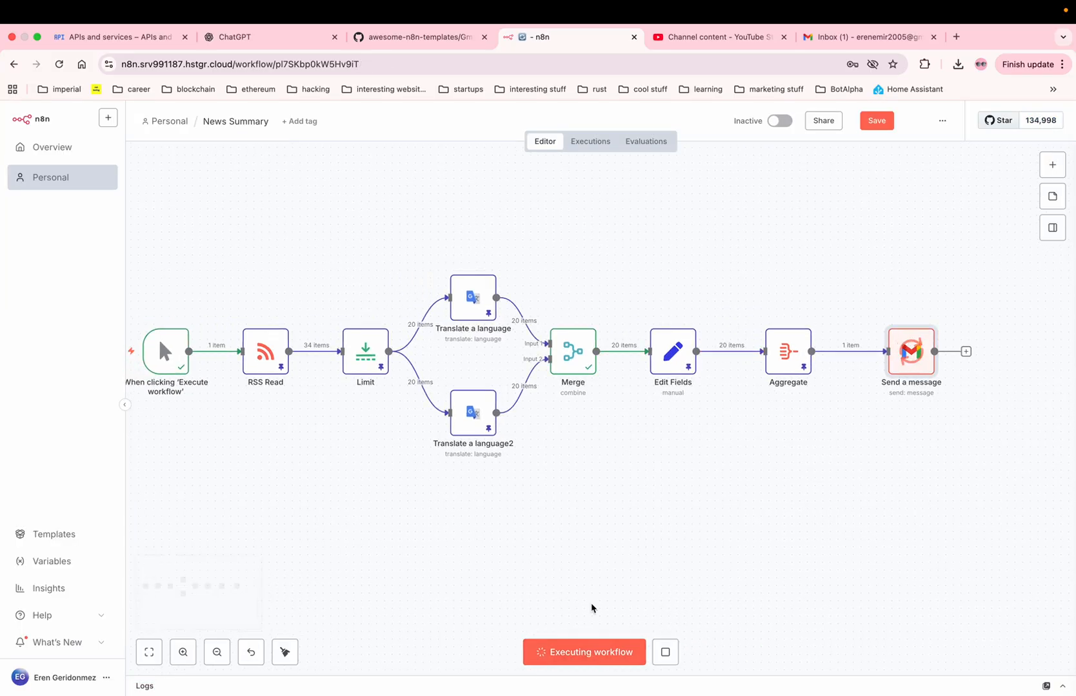
drag(904, 637, 950, 654)
click(949, 655)
Switch to Gmail, refresh the inbox and open the new Daily News Summary e-mail.
click(858, 38)
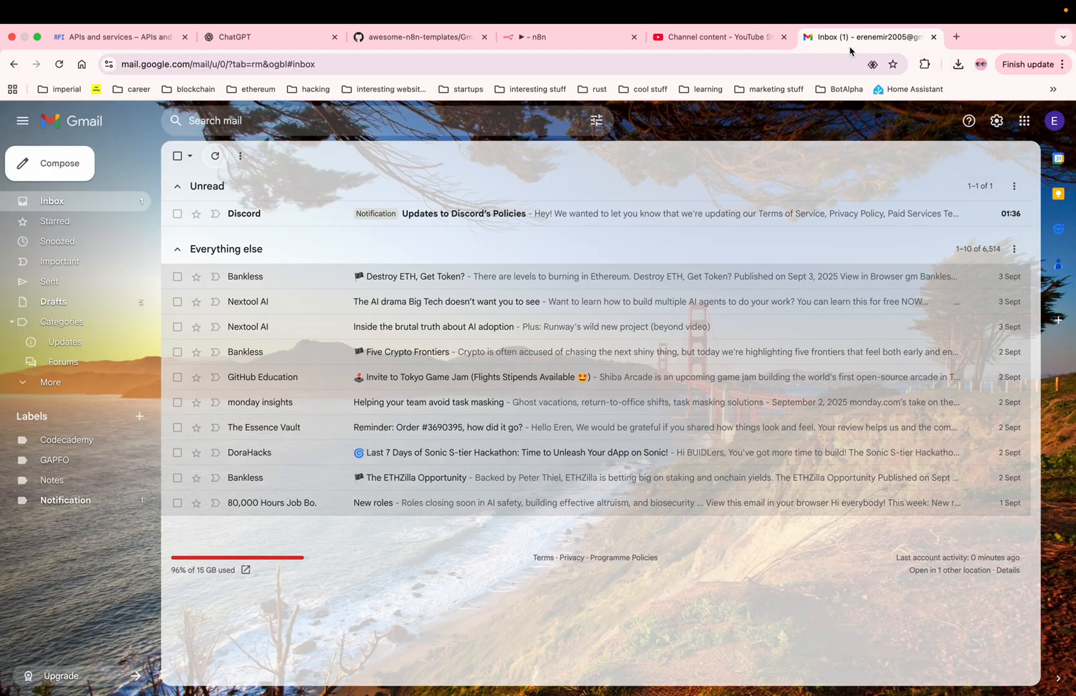
click(215, 156)
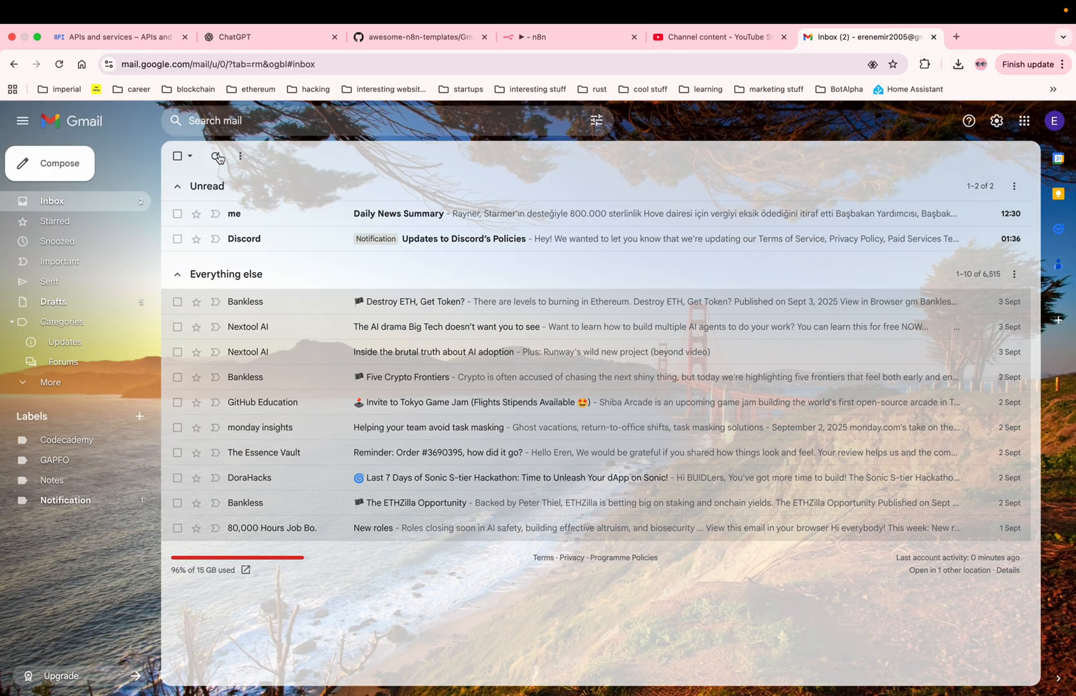
click(341, 213)
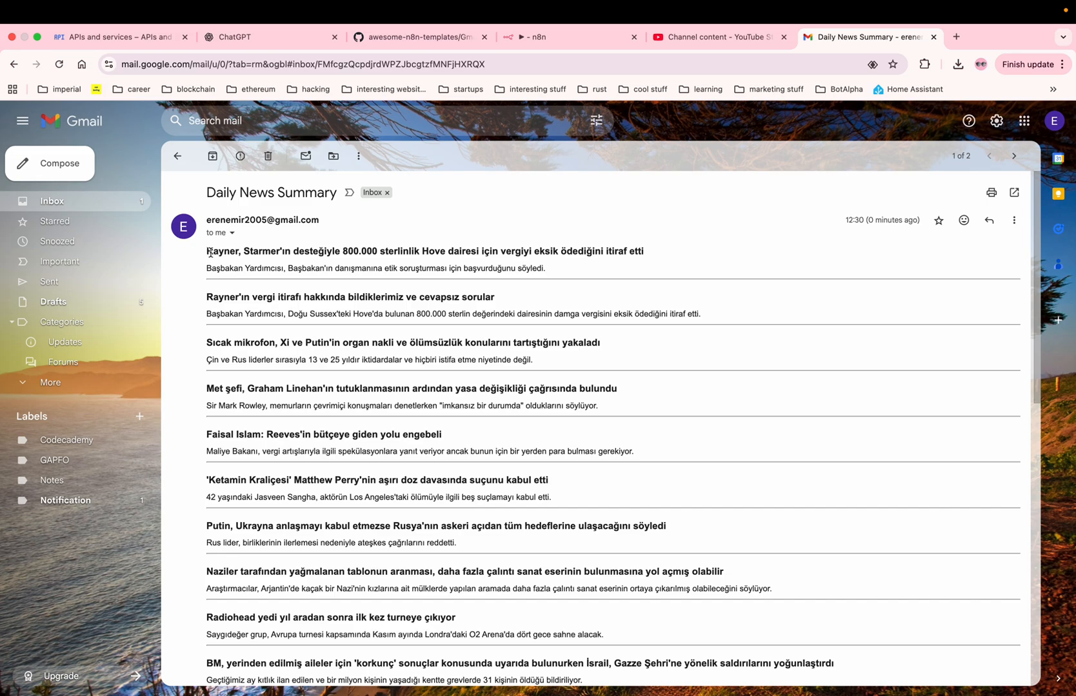
Read through the translated headlines and summaries in the Daily News Summary e-mail down to its end.
drag(207, 252, 614, 247)
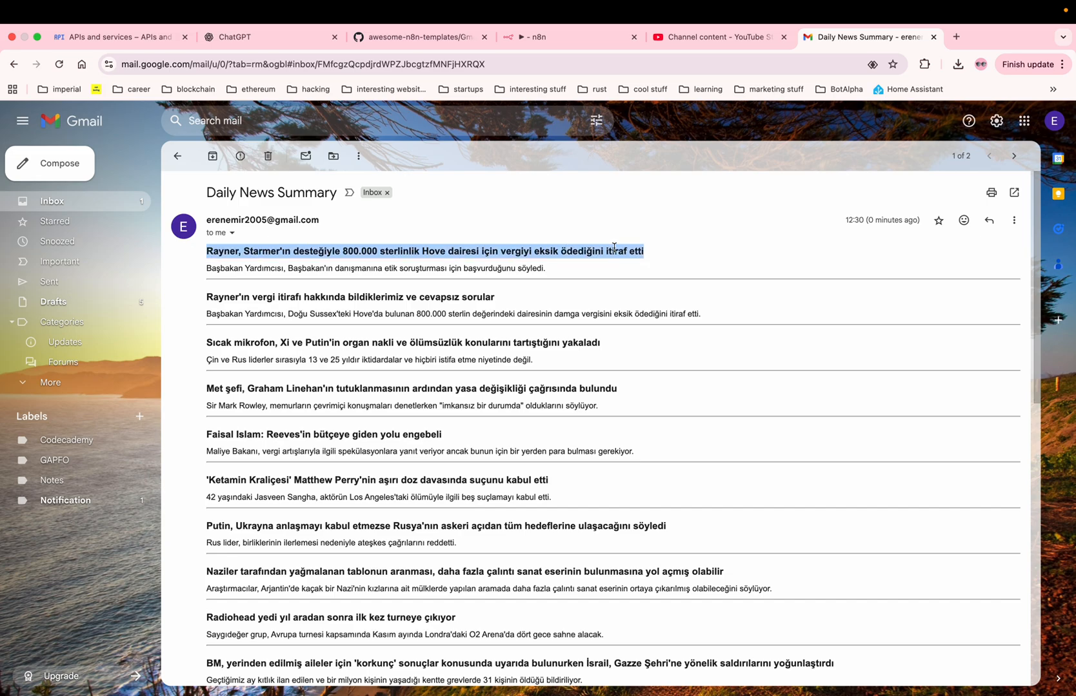
click(208, 269)
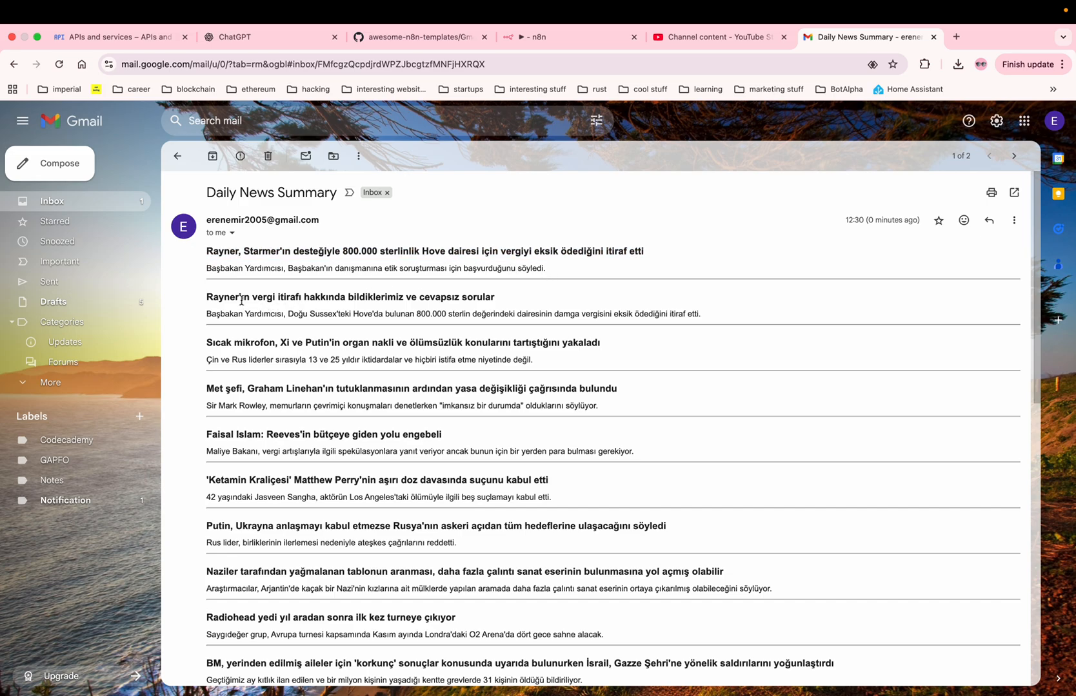
drag(216, 296, 493, 341)
click(493, 341)
scroll(495, 342, down, 10)
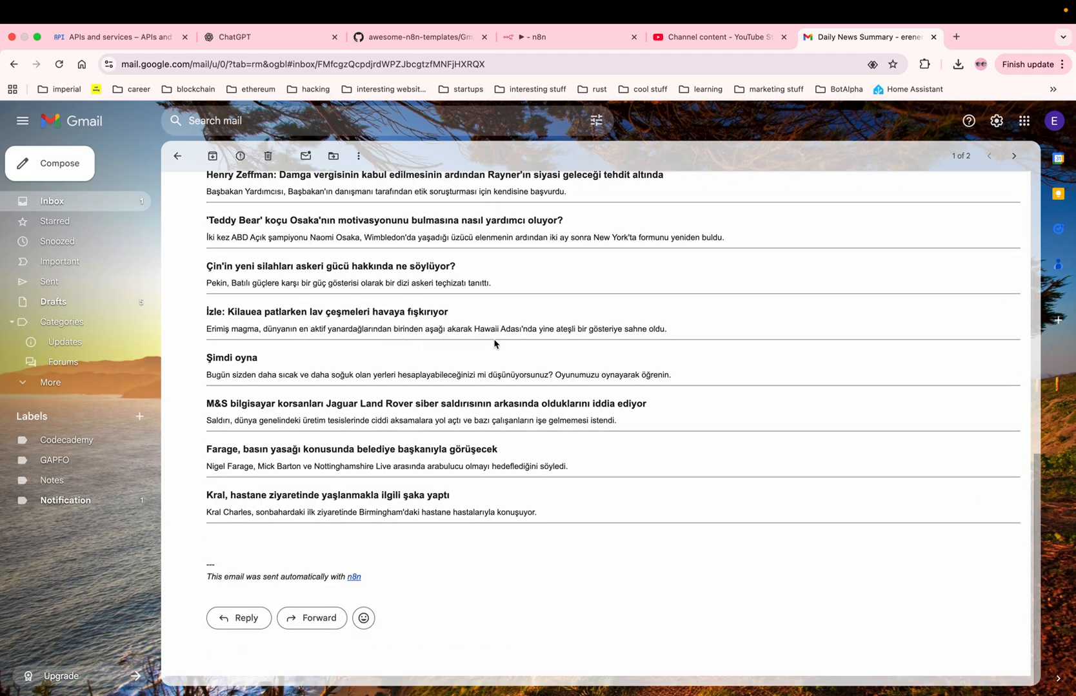
scroll(299, 512, up, 10)
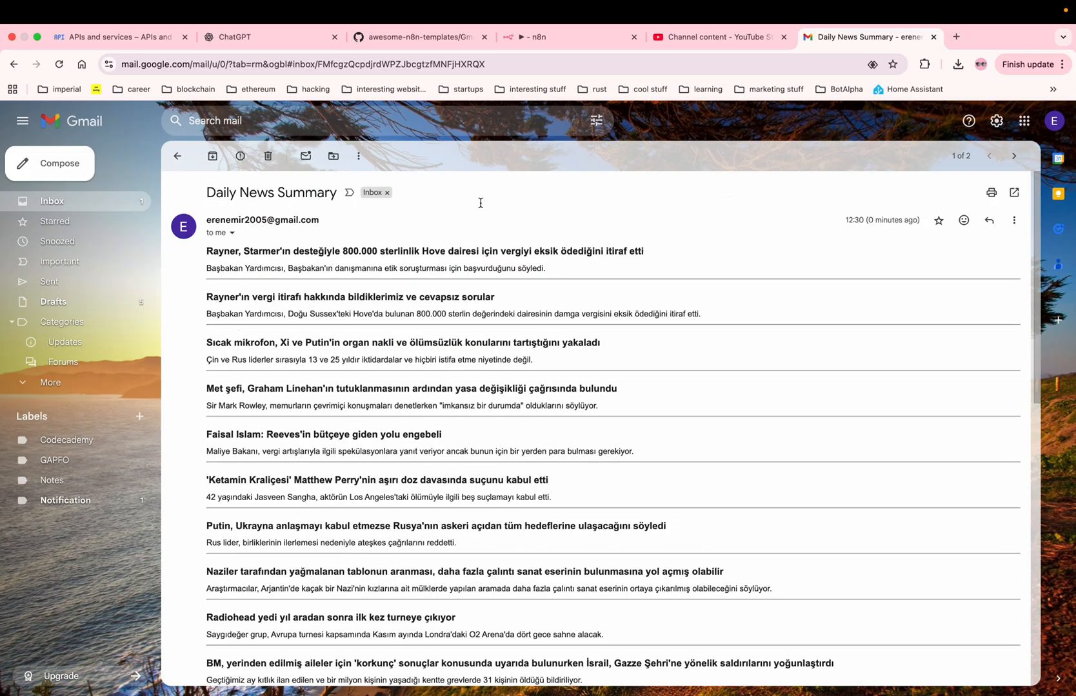
Return to n8n and review the executed News Summary workflow from the trigger to the Send a message node.
click(555, 40)
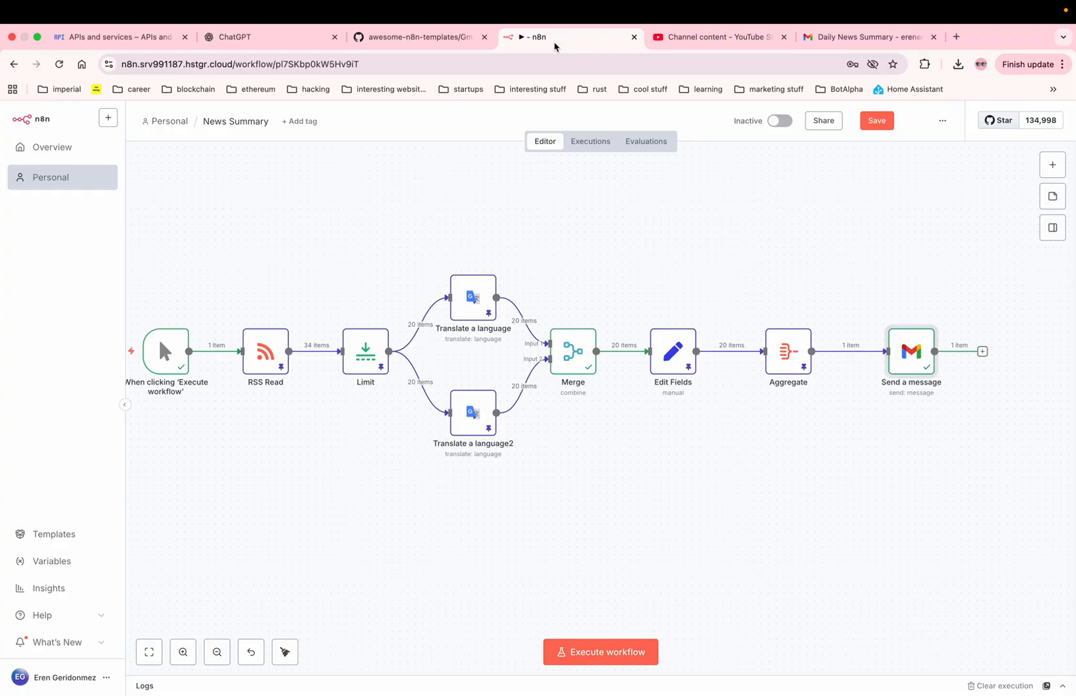
scroll(525, 192, left, 5)
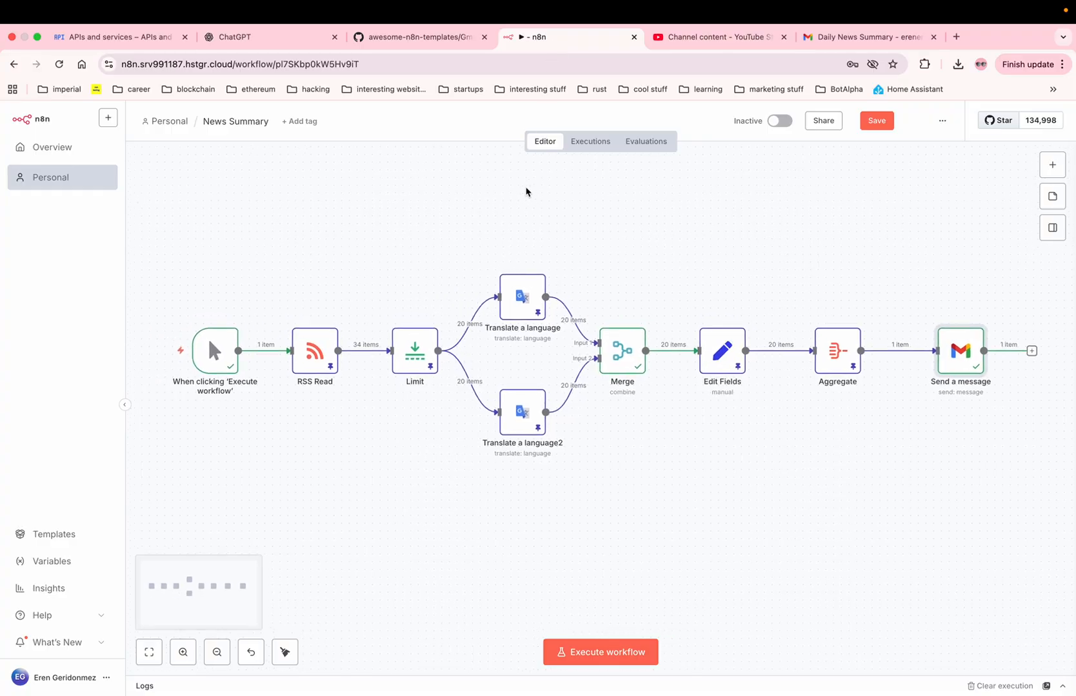
scroll(525, 192, right, 1)
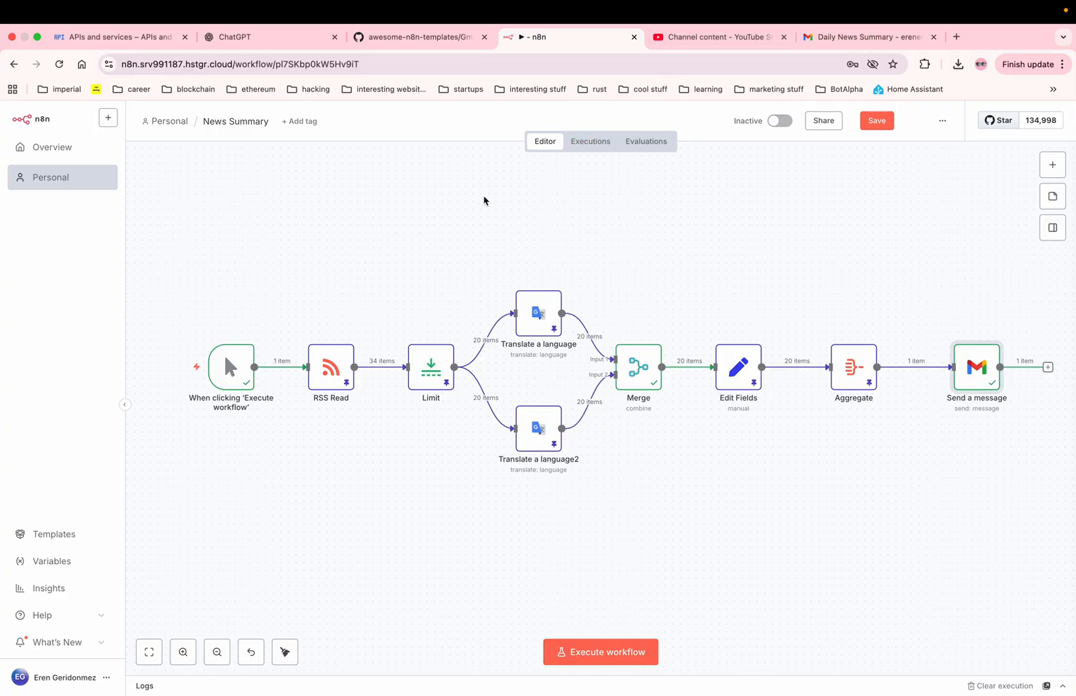
scroll(483, 201, up, 1)
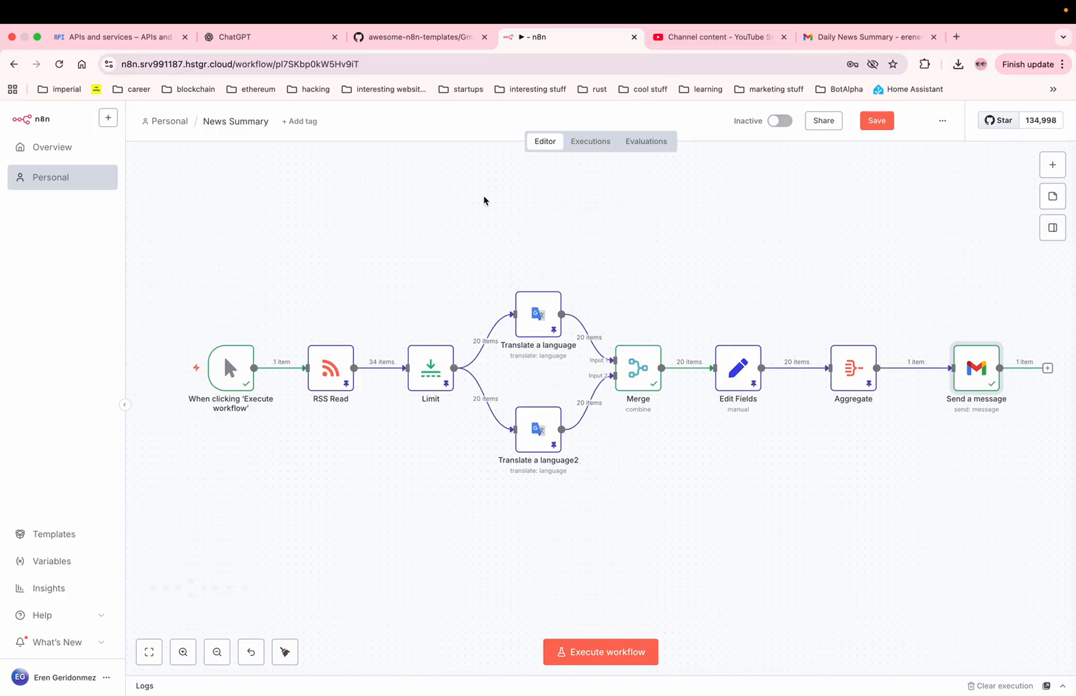